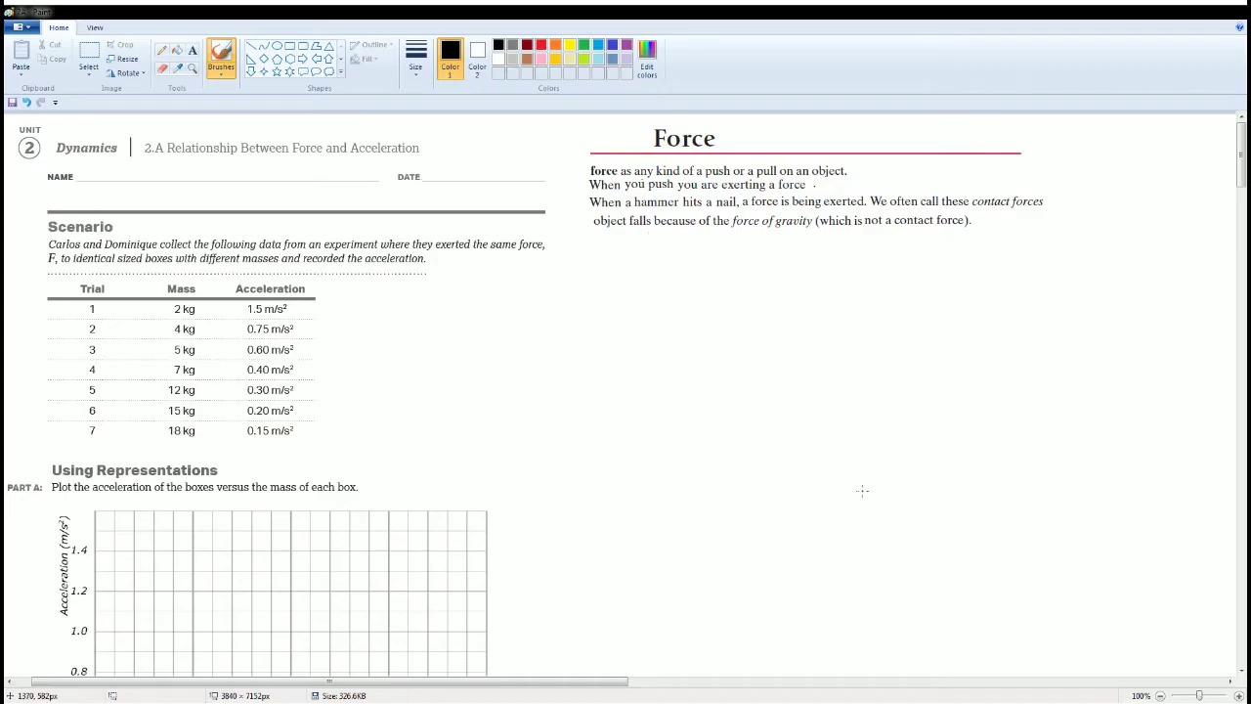
Zoom to 200% and scroll down past the data table to the empty Part A grid
{"action": "scroll", "coordinate": [839, 485], "scroll_direction": "up", "scroll_amount": 1}
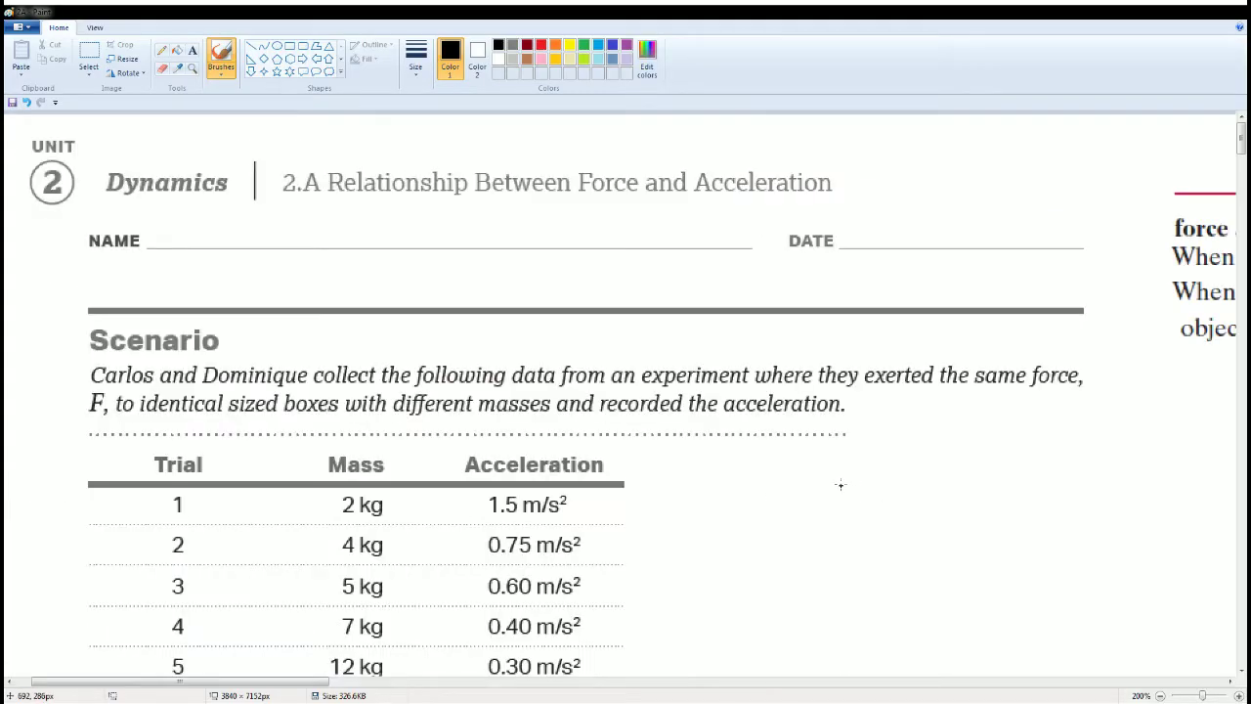
{"action": "scroll", "coordinate": [839, 485], "scroll_direction": "down", "scroll_amount": 4}
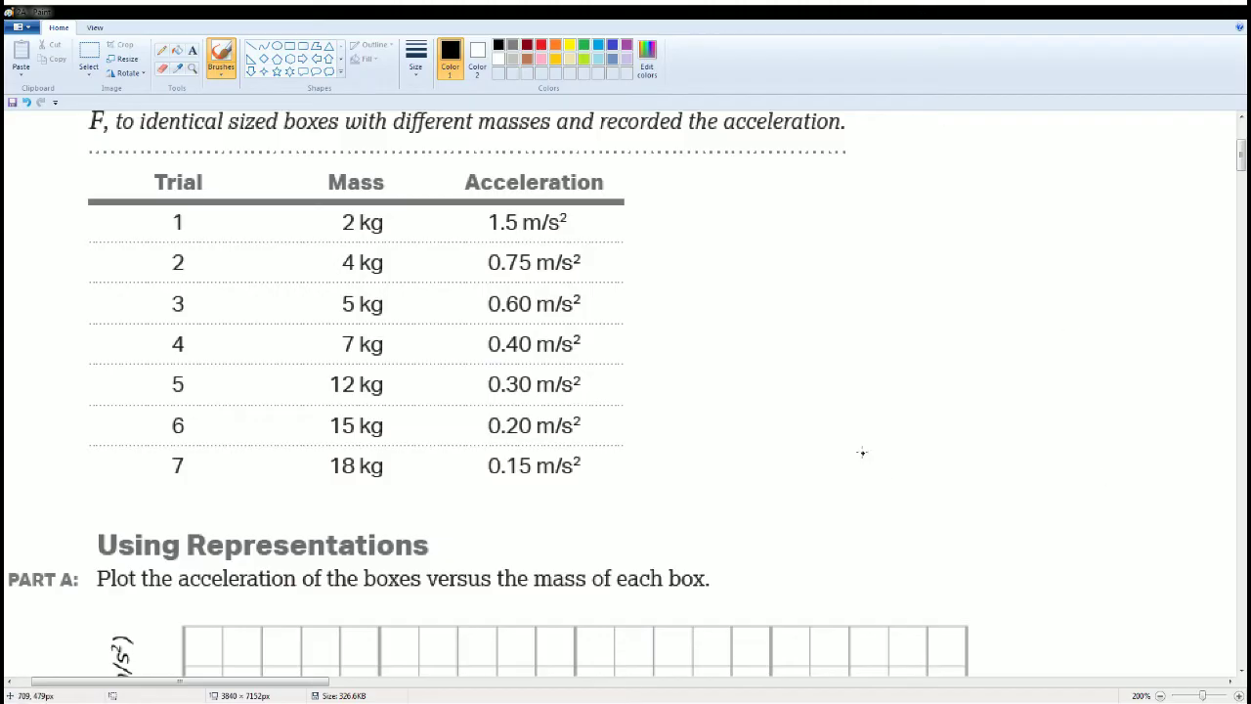
{"action": "scroll", "coordinate": [862, 453], "scroll_direction": "down", "scroll_amount": 5}
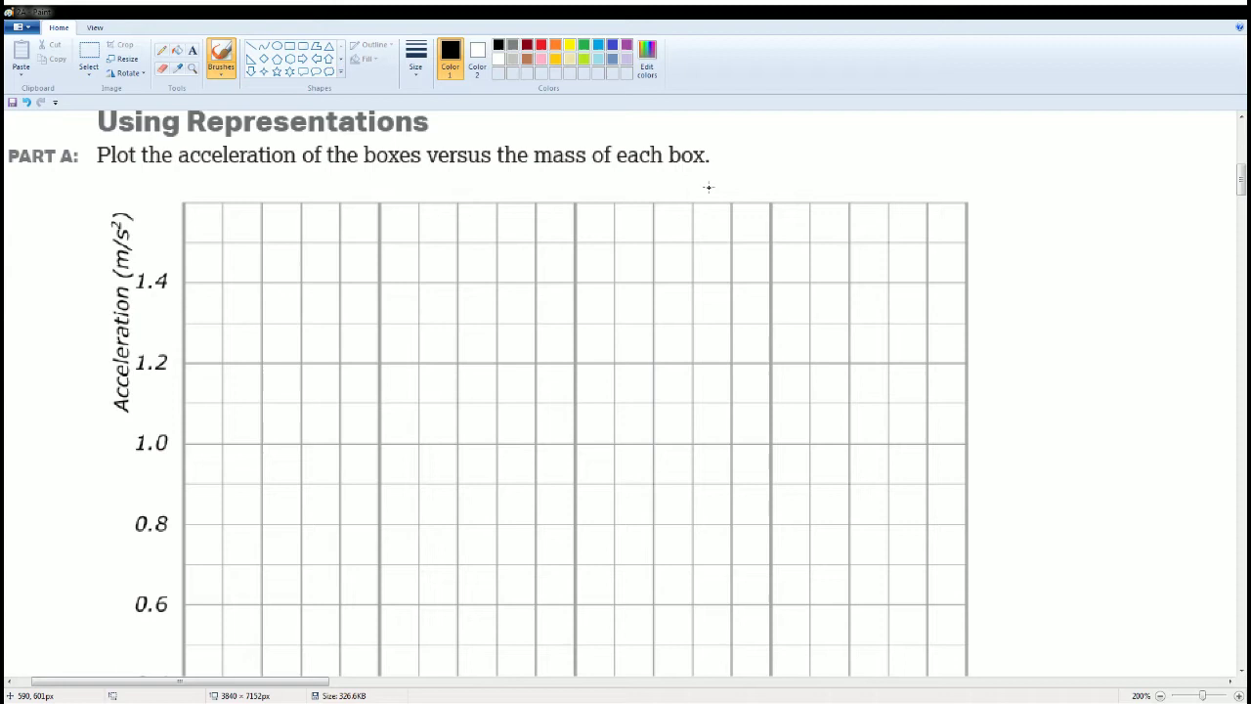
Handwrite 'y-axis' in indigo above the grid's left side and 'x-axis' in red above its middle
{"action": "left_click", "coordinate": [612, 45]}
{"action": "mouse_move", "coordinate": [198, 168]}
{"action": "left_mouse_down"}
{"action": "mouse_move", "coordinate": [218, 176]}
{"action": "mouse_move", "coordinate": [216, 194]}
{"action": "left_mouse_up"}
{"action": "left_click_drag", "start_coordinate": [221, 172], "coordinate": [278, 192]}
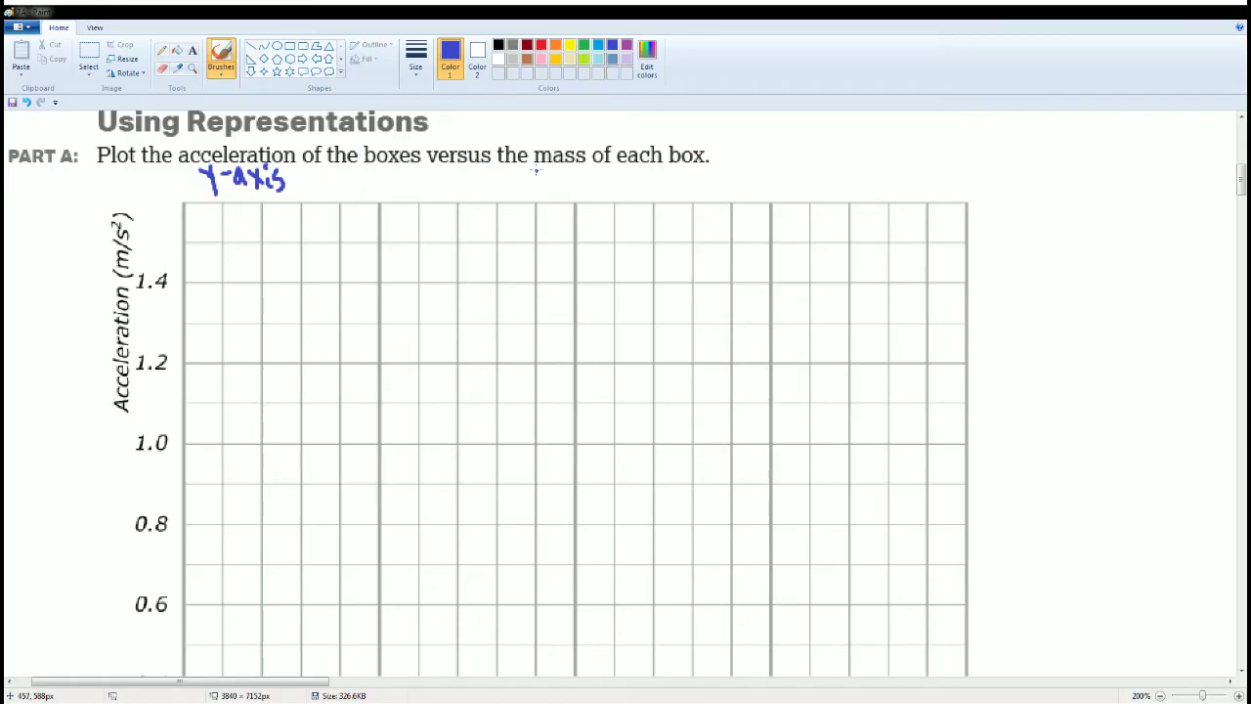
{"action": "left_click", "coordinate": [542, 44]}
{"action": "left_click_drag", "start_coordinate": [535, 178], "coordinate": [608, 190]}
Draw a black opening parenthesis beside Trial 1 in the data table, replacing a red one
{"action": "scroll", "coordinate": [590, 196], "scroll_direction": "up", "scroll_amount": 5}
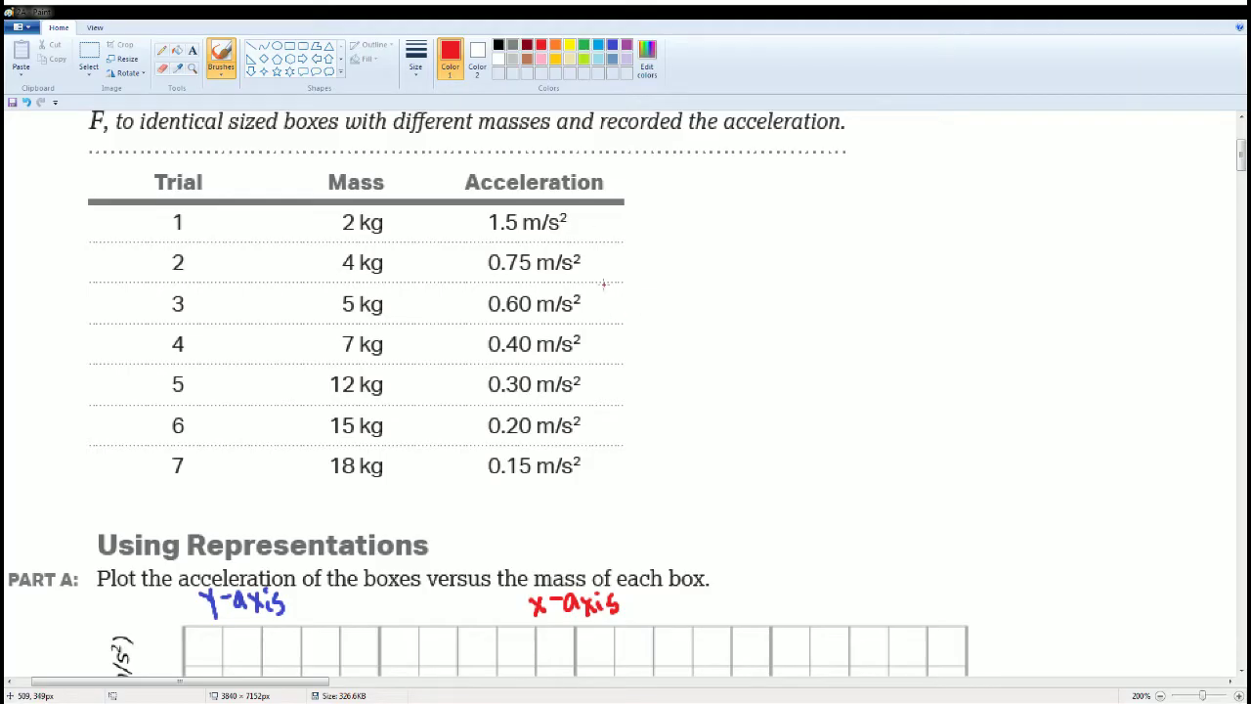
{"action": "left_click_drag", "start_coordinate": [669, 206], "coordinate": [671, 233]}
{"action": "key", "text": "ctrl+z"}
{"action": "left_click", "coordinate": [498, 45]}
{"action": "mouse_move", "coordinate": [663, 208]}
{"action": "left_mouse_down"}
{"action": "mouse_move", "coordinate": [649, 232]}
{"action": "mouse_move", "coordinate": [661, 237]}
{"action": "mouse_move", "coordinate": [676, 212]}
{"action": "mouse_move", "coordinate": [689, 240]}
{"action": "mouse_move", "coordinate": [727, 225]}
{"action": "mouse_move", "coordinate": [728, 238]}
{"action": "left_mouse_up"}
Write '2kg' in red and '1.5' in blue inside the parenthesis, ending with black selected
{"action": "left_click", "coordinate": [540, 45]}
{"action": "mouse_move", "coordinate": [740, 224]}
{"action": "left_mouse_down"}
{"action": "mouse_move", "coordinate": [715, 252]}
{"action": "mouse_move", "coordinate": [758, 256]}
{"action": "left_mouse_up"}
{"action": "left_click", "coordinate": [499, 45]}
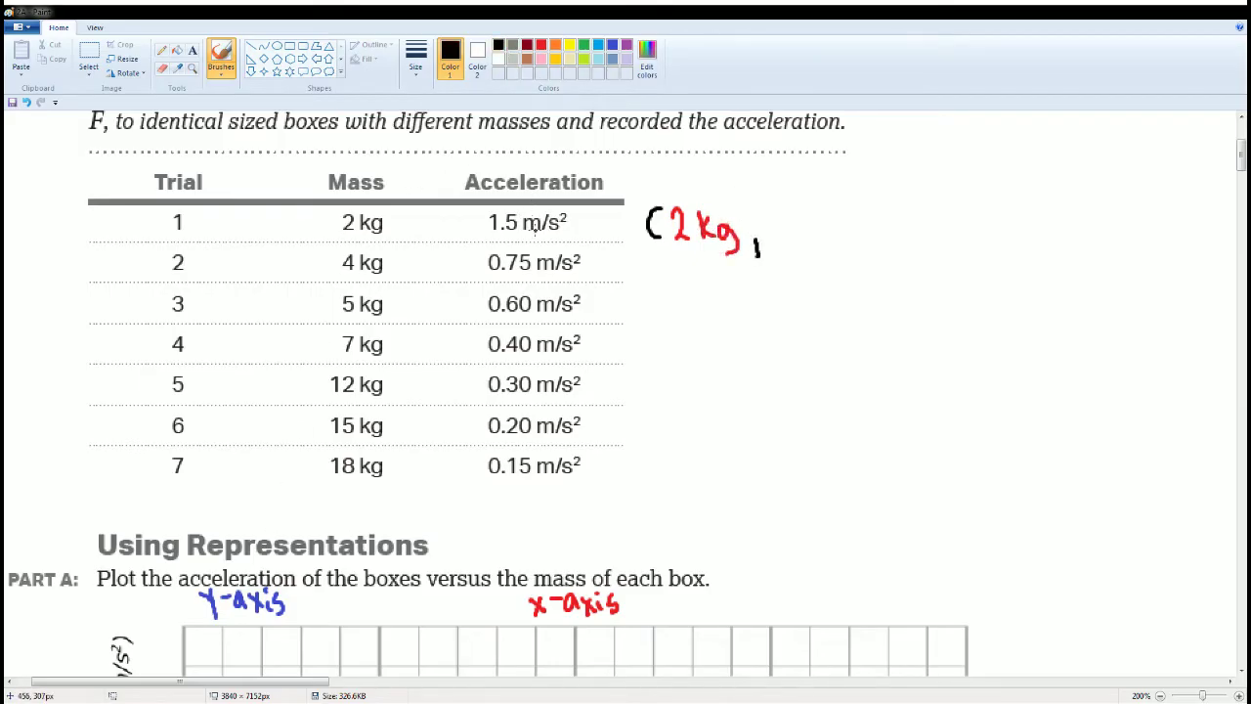
{"action": "left_click", "coordinate": [613, 45]}
{"action": "mouse_move", "coordinate": [767, 217]}
{"action": "left_mouse_down"}
{"action": "mouse_move", "coordinate": [766, 243]}
{"action": "mouse_move", "coordinate": [788, 221]}
{"action": "mouse_move", "coordinate": [790, 245]}
{"action": "mouse_move", "coordinate": [818, 234]}
{"action": "mouse_move", "coordinate": [815, 247]}
{"action": "left_mouse_up"}
{"action": "left_click", "coordinate": [780, 240]}
{"action": "left_click", "coordinate": [499, 45]}
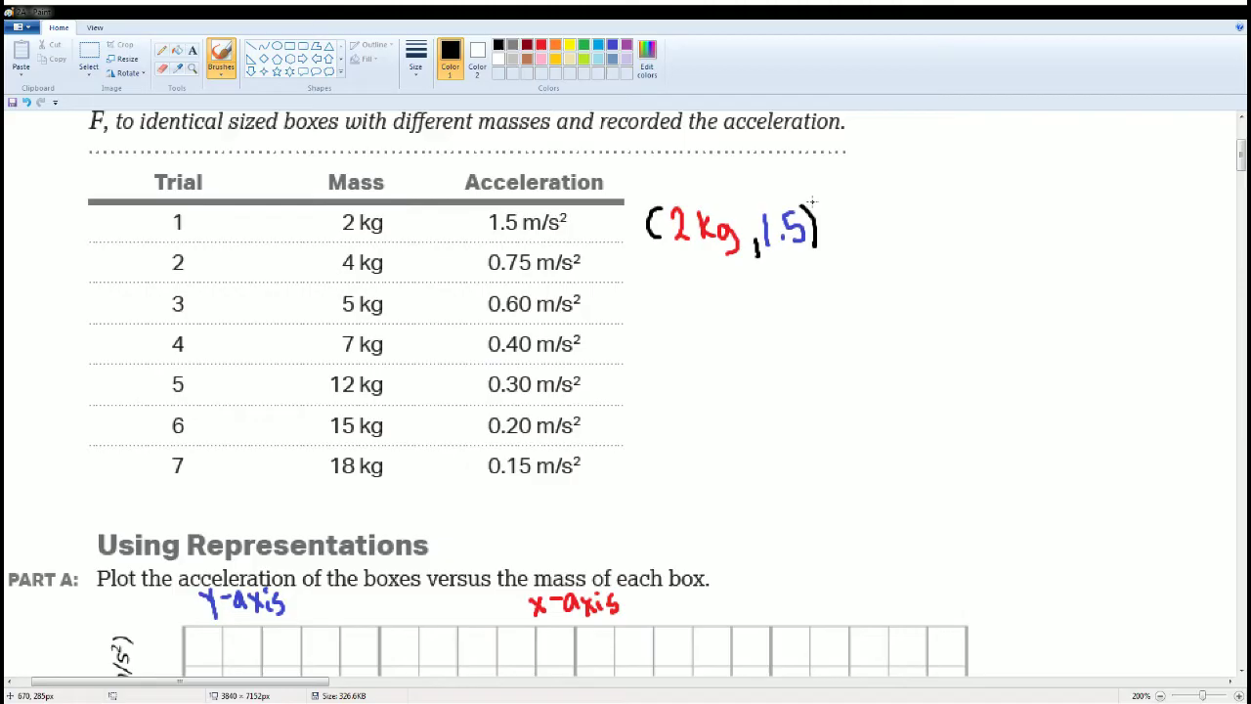
{"action": "scroll", "coordinate": [823, 382], "scroll_direction": "down", "scroll_amount": 10}
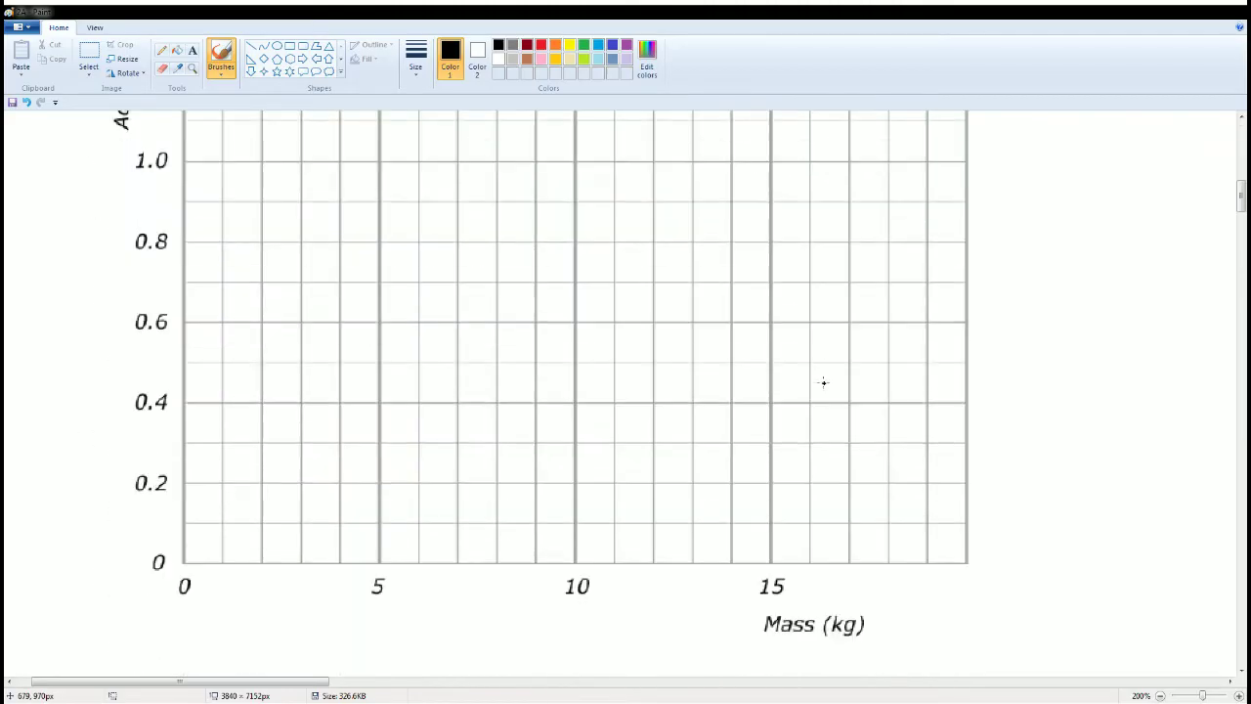
Handwrite mass tick numbers 1, 2, 3 and 4 under the x-axis before the printed 5
{"action": "scroll", "coordinate": [823, 383], "scroll_direction": "up", "scroll_amount": 3}
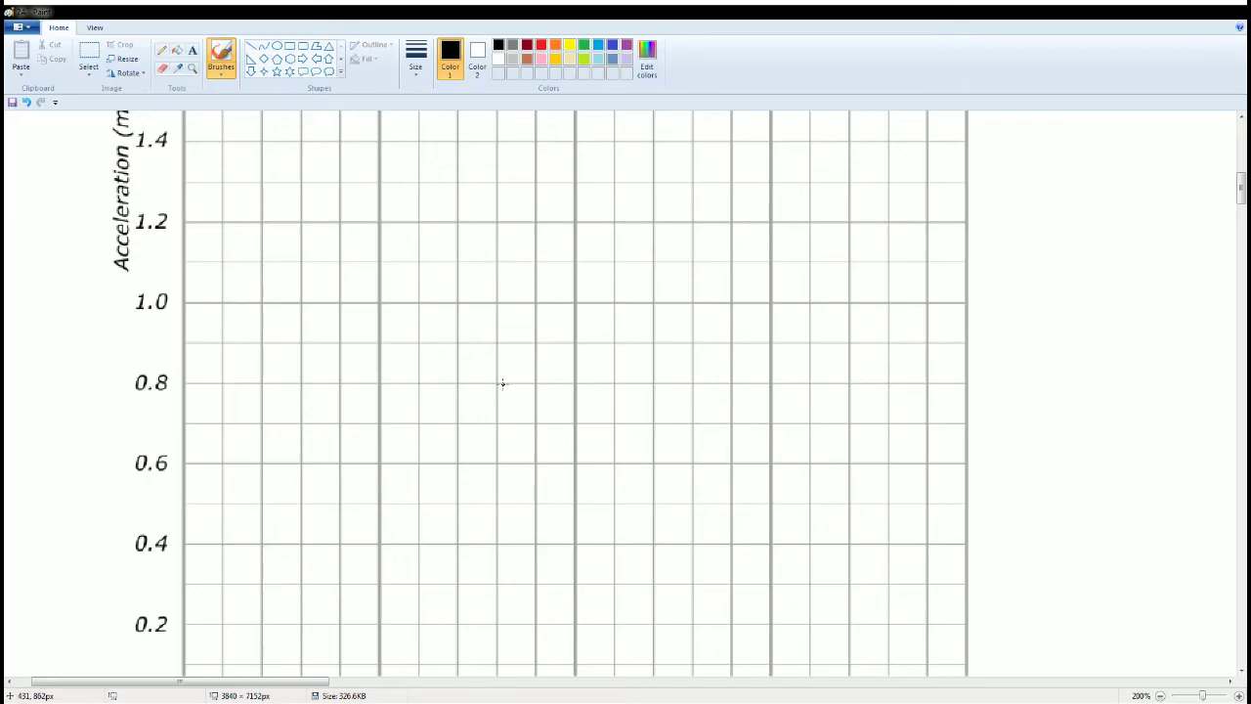
{"action": "scroll", "coordinate": [1196, 507], "scroll_direction": "down", "scroll_amount": 3}
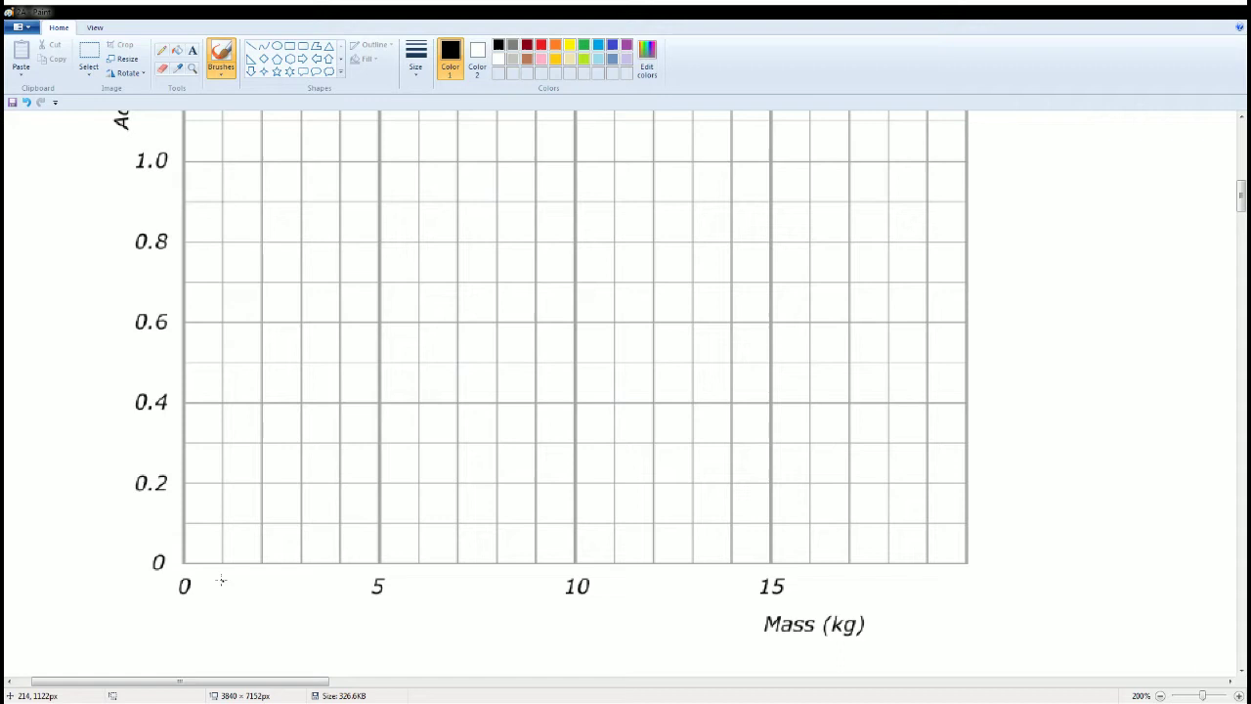
{"action": "mouse_move", "coordinate": [221, 579]}
{"action": "left_mouse_down"}
{"action": "mouse_move", "coordinate": [227, 601]}
{"action": "mouse_move", "coordinate": [311, 587]}
{"action": "mouse_move", "coordinate": [301, 600]}
{"action": "left_mouse_up"}
{"action": "mouse_move", "coordinate": [334, 576]}
{"action": "left_mouse_down"}
{"action": "mouse_move", "coordinate": [332, 591]}
{"action": "mouse_move", "coordinate": [351, 588]}
{"action": "left_mouse_up"}
{"action": "left_click_drag", "start_coordinate": [345, 575], "coordinate": [347, 601]}
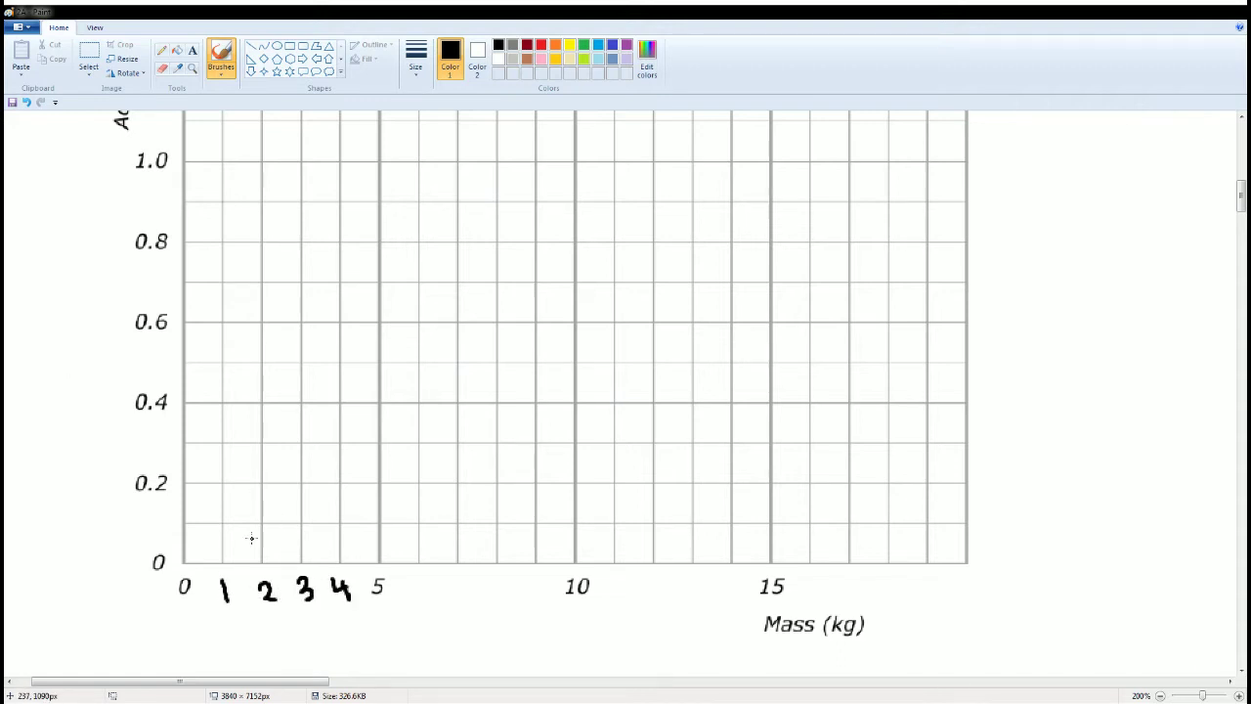
Write the 1.5 mark at the top of the acceleration axis
{"action": "scroll", "coordinate": [274, 516], "scroll_direction": "up", "scroll_amount": 9}
{"action": "scroll", "coordinate": [275, 516], "scroll_direction": "down", "scroll_amount": 3}
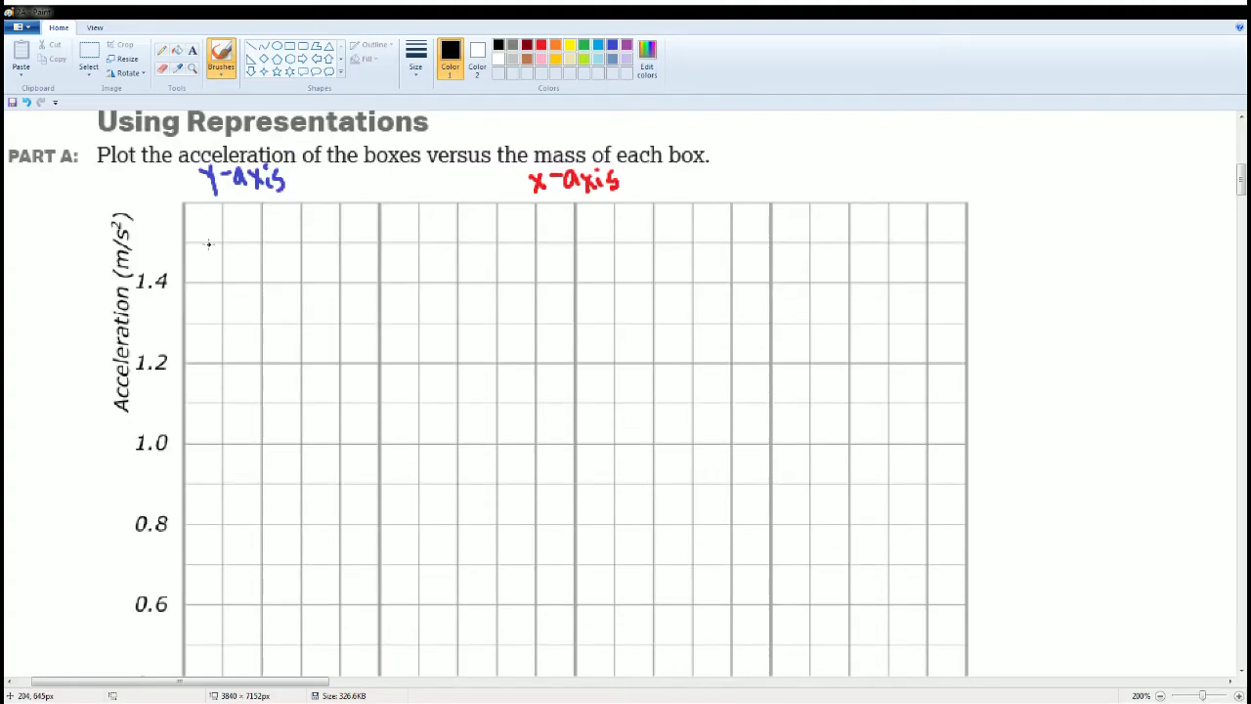
{"action": "left_click", "coordinate": [157, 256]}
{"action": "mouse_move", "coordinate": [142, 235]}
{"action": "left_mouse_down"}
{"action": "mouse_move", "coordinate": [143, 258]}
{"action": "mouse_move", "coordinate": [156, 256]}
{"action": "left_mouse_up"}
{"action": "left_click_drag", "start_coordinate": [162, 234], "coordinate": [173, 233]}
Plot the dot for 2 kg at 1.5 and label it (2,1.5)
{"action": "mouse_move", "coordinate": [262, 239]}
{"action": "left_mouse_down"}
{"action": "mouse_move", "coordinate": [300, 248]}
{"action": "mouse_move", "coordinate": [306, 224]}
{"action": "mouse_move", "coordinate": [321, 249]}
{"action": "left_mouse_up"}
{"action": "mouse_move", "coordinate": [324, 247]}
{"action": "left_mouse_down"}
{"action": "mouse_move", "coordinate": [322, 258]}
{"action": "mouse_move", "coordinate": [350, 242]}
{"action": "left_mouse_up"}
{"action": "mouse_move", "coordinate": [353, 219]}
{"action": "left_mouse_down"}
{"action": "mouse_move", "coordinate": [367, 219]}
{"action": "mouse_move", "coordinate": [352, 244]}
{"action": "left_mouse_up"}
{"action": "left_click_drag", "start_coordinate": [372, 211], "coordinate": [377, 244]}
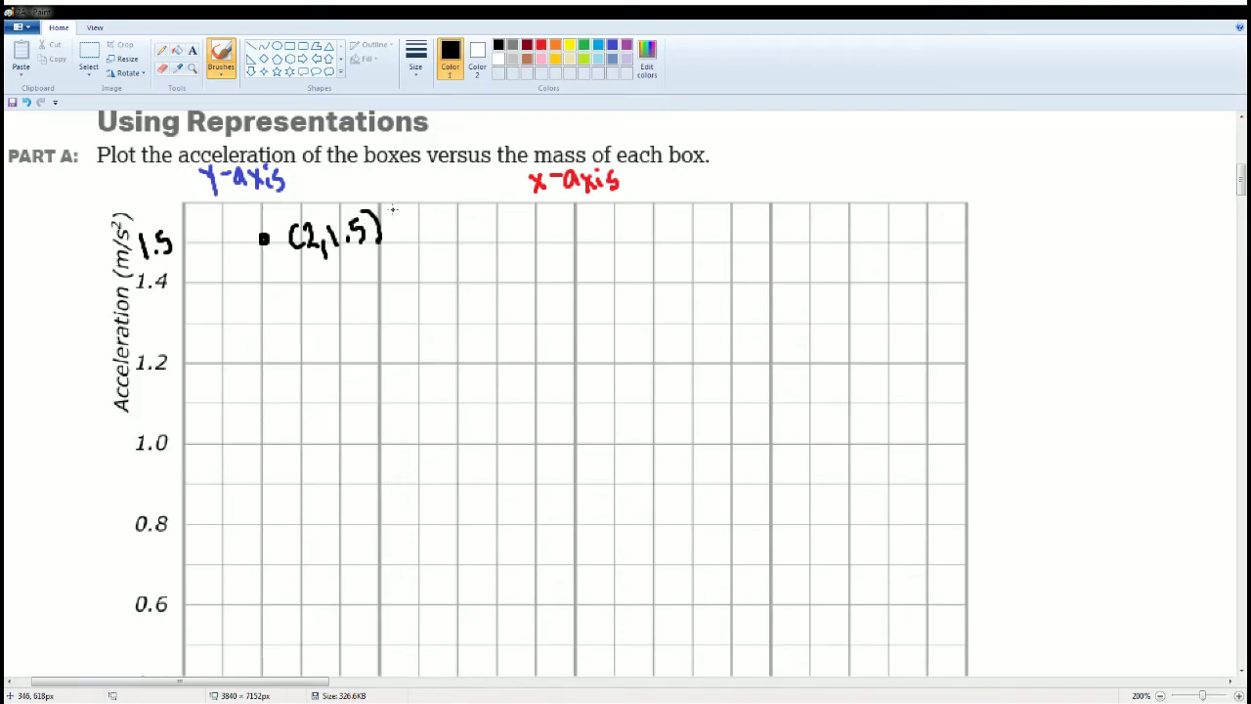
{"action": "scroll", "coordinate": [404, 358], "scroll_direction": "down", "scroll_amount": 5}
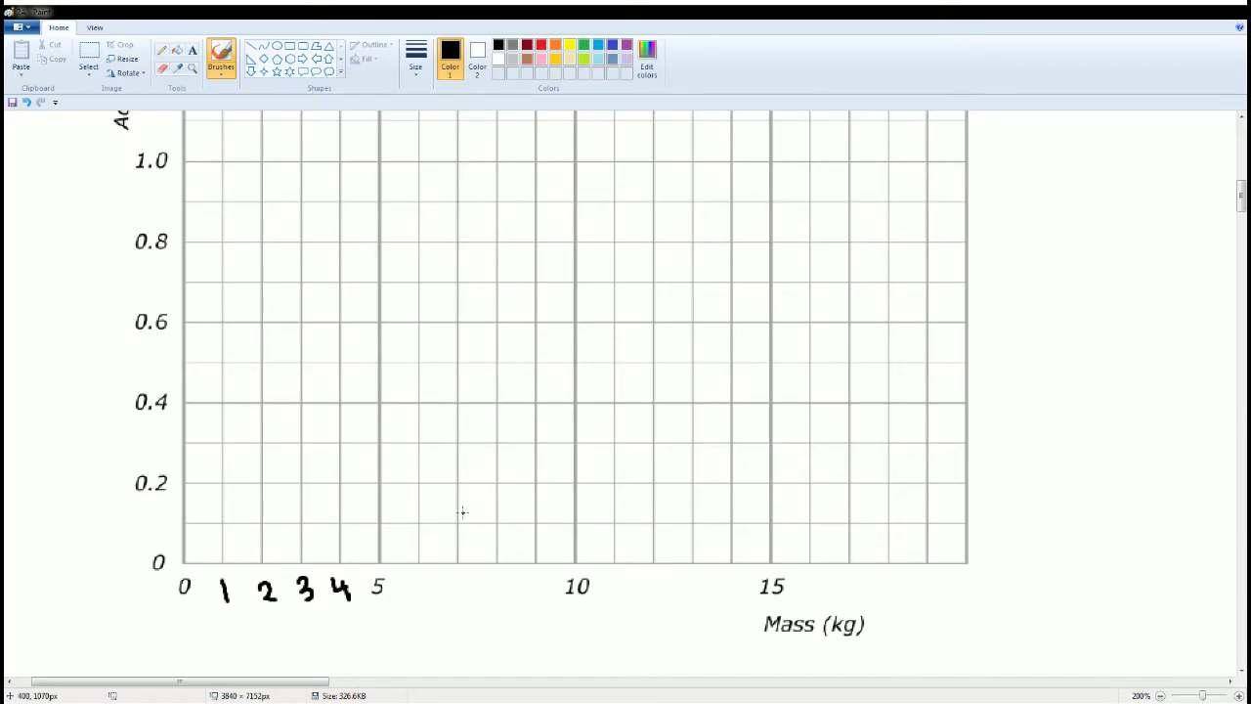
Plot the 4 kg point at 0.75 and label it (4,0.75)
{"action": "left_click", "coordinate": [342, 264]}
{"action": "mouse_move", "coordinate": [359, 238]}
{"action": "left_mouse_down"}
{"action": "mouse_move", "coordinate": [363, 260]}
{"action": "mouse_move", "coordinate": [383, 249]}
{"action": "mouse_move", "coordinate": [386, 265]}
{"action": "left_mouse_up"}
{"action": "mouse_move", "coordinate": [402, 250]}
{"action": "left_mouse_down"}
{"action": "mouse_move", "coordinate": [400, 267]}
{"action": "mouse_move", "coordinate": [415, 235]}
{"action": "mouse_move", "coordinate": [442, 247]}
{"action": "mouse_move", "coordinate": [465, 238]}
{"action": "left_mouse_up"}
{"action": "left_click", "coordinate": [421, 240]}
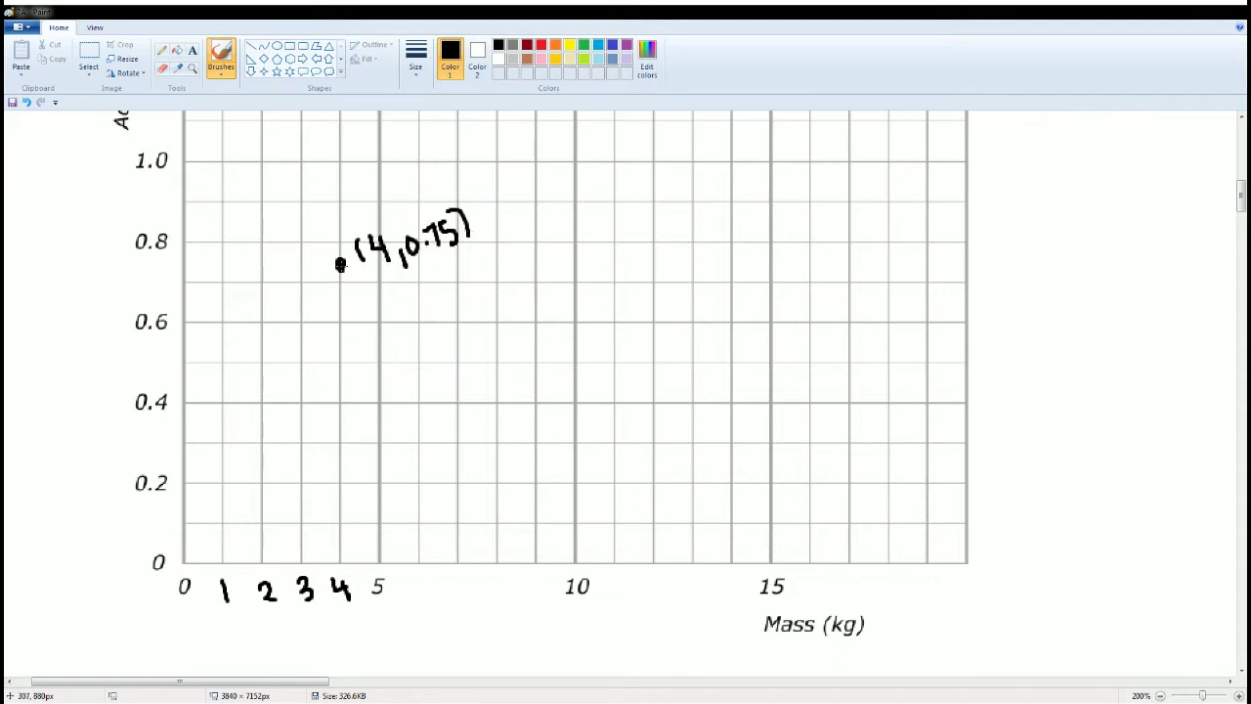
{"action": "left_click", "coordinate": [341, 265]}
Plot the 5 kg point at 0.6 and label it (5,0.6)
{"action": "mouse_move", "coordinate": [380, 318]}
{"action": "left_mouse_down"}
{"action": "mouse_move", "coordinate": [411, 327]}
{"action": "mouse_move", "coordinate": [430, 304]}
{"action": "left_mouse_up"}
{"action": "mouse_move", "coordinate": [441, 312]}
{"action": "left_mouse_down"}
{"action": "mouse_move", "coordinate": [440, 329]}
{"action": "mouse_move", "coordinate": [455, 298]}
{"action": "mouse_move", "coordinate": [479, 293]}
{"action": "left_mouse_up"}
{"action": "left_click", "coordinate": [466, 309]}
{"action": "left_click_drag", "start_coordinate": [489, 273], "coordinate": [495, 297]}
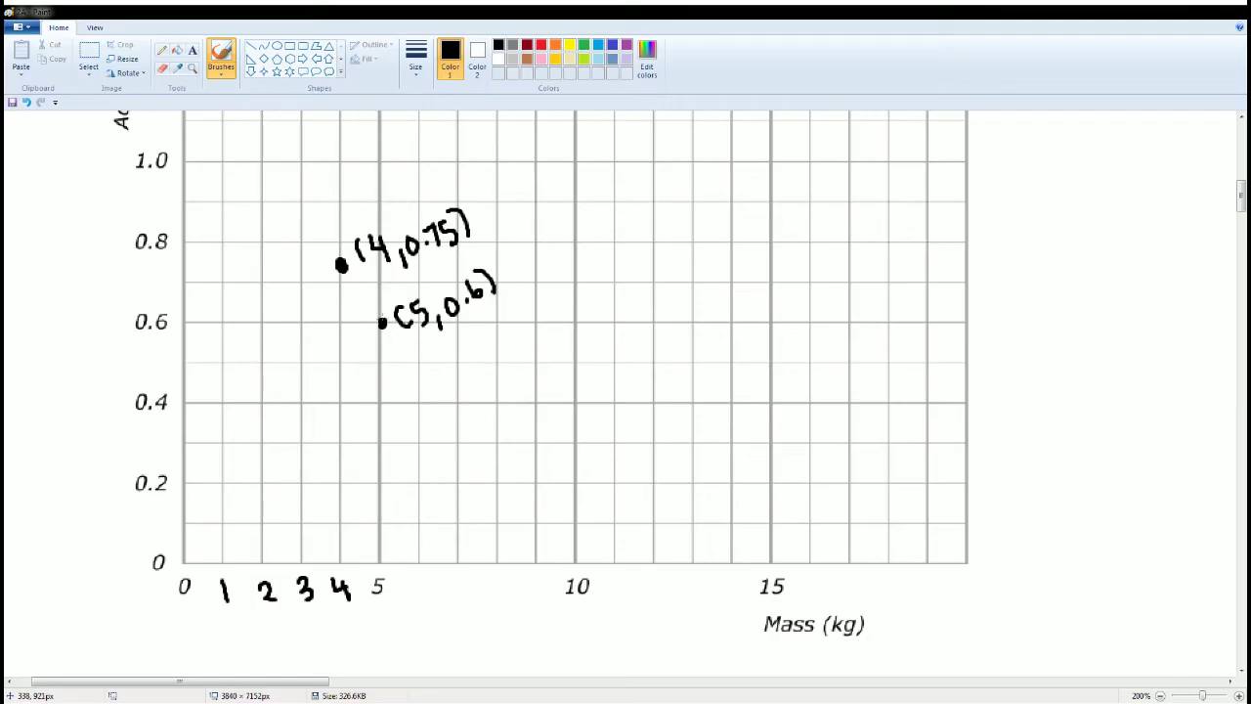
{"action": "left_click_drag", "start_coordinate": [382, 322], "coordinate": [382, 325]}
Plot the 7 kg point at 0.4 and label it (7,0.4)
{"action": "left_click_drag", "start_coordinate": [459, 403], "coordinate": [472, 411]}
{"action": "mouse_move", "coordinate": [479, 387]}
{"action": "left_mouse_down"}
{"action": "mouse_move", "coordinate": [485, 403]}
{"action": "mouse_move", "coordinate": [507, 403]}
{"action": "left_mouse_up"}
{"action": "left_click_drag", "start_coordinate": [518, 373], "coordinate": [519, 375]}
{"action": "left_click_drag", "start_coordinate": [530, 380], "coordinate": [550, 368]}
{"action": "mouse_move", "coordinate": [546, 352]}
{"action": "left_mouse_down"}
{"action": "mouse_move", "coordinate": [544, 375]}
{"action": "mouse_move", "coordinate": [559, 373]}
{"action": "left_mouse_up"}
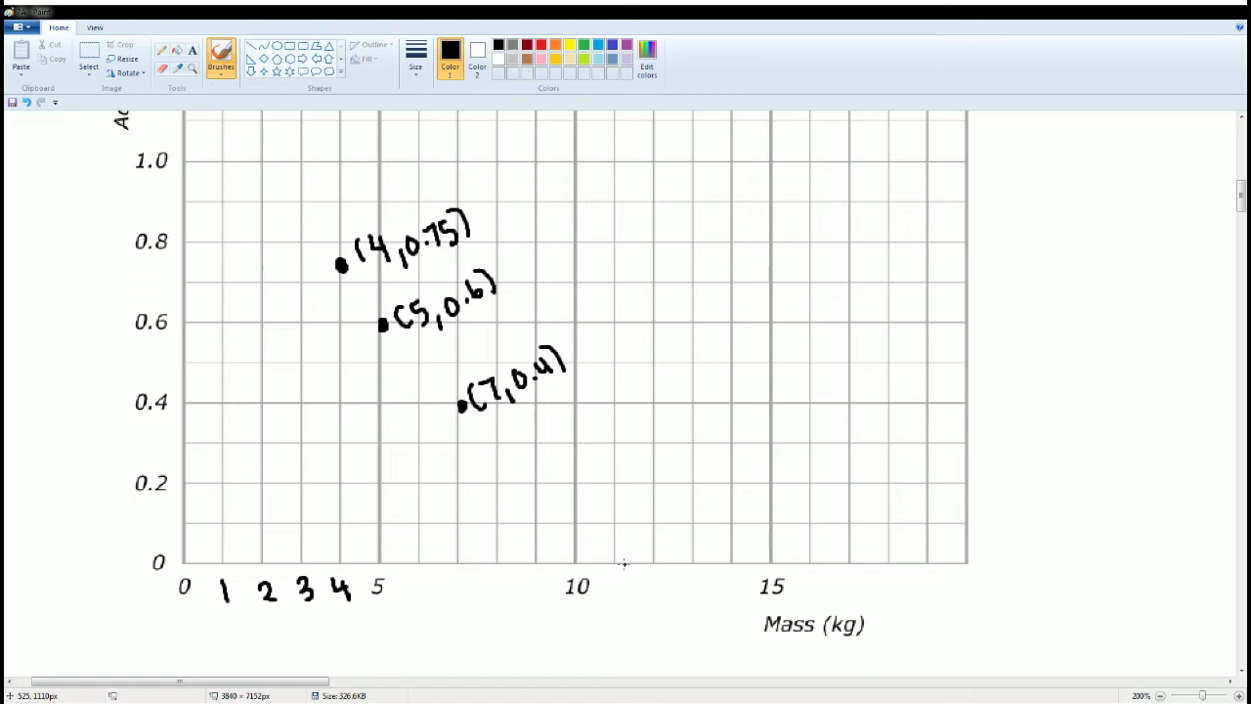
Plot the 12 kg point at 0.3, redoing a misplaced dot, and label it (12,0.3)
{"action": "left_click", "coordinate": [652, 465]}
{"action": "key", "text": "ctrl+z"}
{"action": "left_click", "coordinate": [654, 445]}
{"action": "left_click_drag", "start_coordinate": [677, 412], "coordinate": [668, 440]}
{"action": "mouse_move", "coordinate": [683, 412]}
{"action": "left_mouse_down"}
{"action": "mouse_move", "coordinate": [686, 434]}
{"action": "mouse_move", "coordinate": [708, 432]}
{"action": "mouse_move", "coordinate": [721, 402]}
{"action": "mouse_move", "coordinate": [751, 397]}
{"action": "mouse_move", "coordinate": [743, 412]}
{"action": "left_mouse_up"}
{"action": "left_click", "coordinate": [736, 409]}
{"action": "left_click_drag", "start_coordinate": [759, 379], "coordinate": [765, 405]}
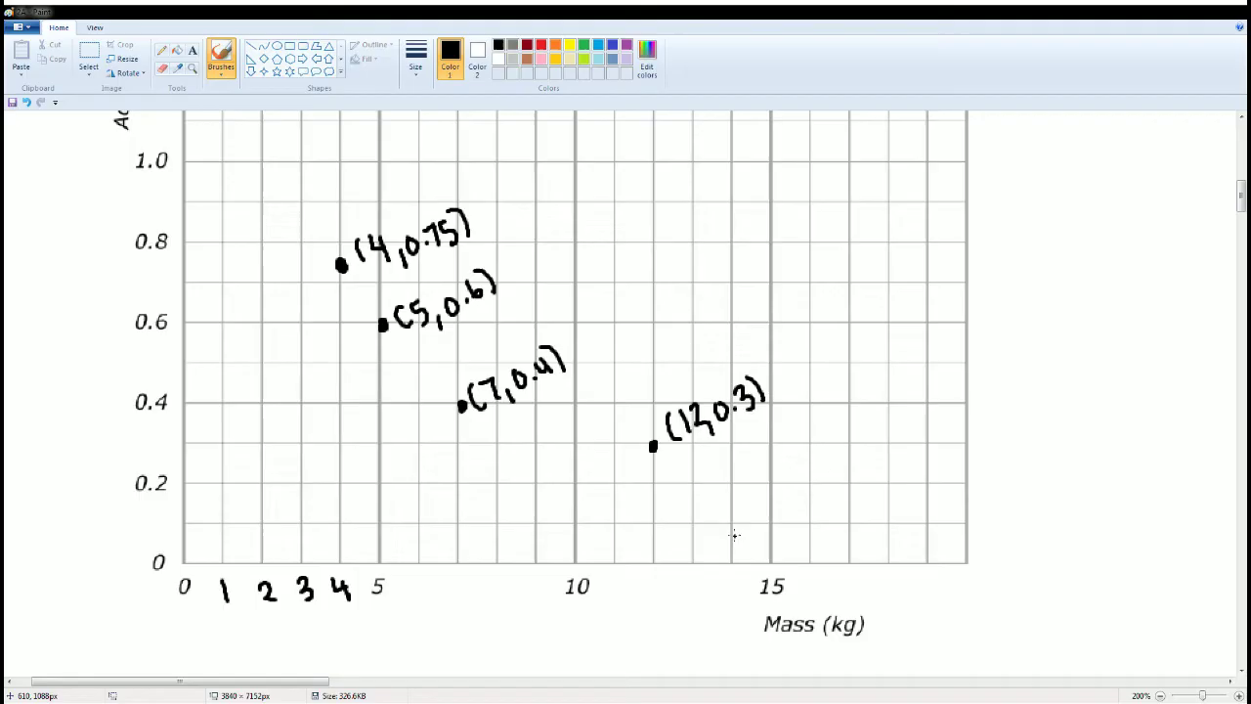
Plot the 15 kg point at 0.2 and write its label (12,0.2)
{"action": "left_click_drag", "start_coordinate": [770, 480], "coordinate": [822, 472]}
{"action": "left_click_drag", "start_coordinate": [834, 464], "coordinate": [833, 472]}
{"action": "mouse_move", "coordinate": [844, 427]}
{"action": "left_mouse_down"}
{"action": "mouse_move", "coordinate": [839, 440]}
{"action": "mouse_move", "coordinate": [847, 426]}
{"action": "mouse_move", "coordinate": [877, 433]}
{"action": "left_mouse_up"}
{"action": "left_click", "coordinate": [856, 431]}
{"action": "left_click_drag", "start_coordinate": [881, 409], "coordinate": [884, 434]}
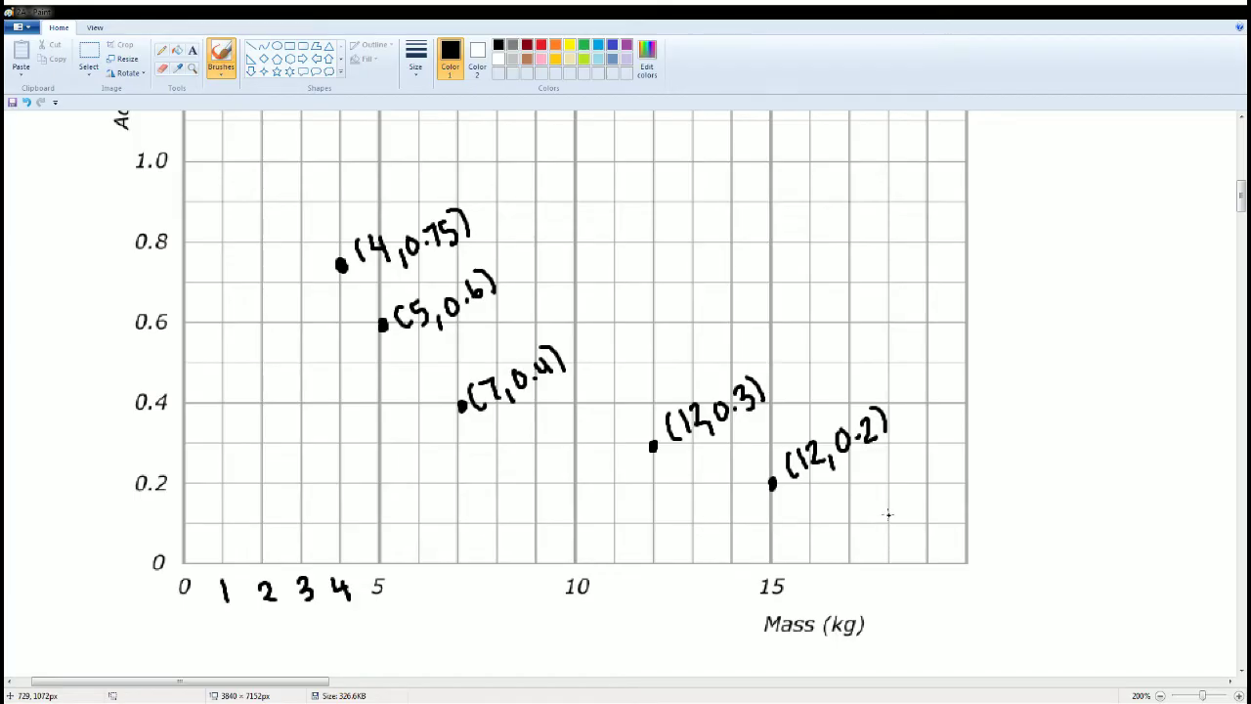
Plot the 18 kg point at 0.15 and label it (18,0.15)
{"action": "mouse_move", "coordinate": [891, 510]}
{"action": "left_mouse_down"}
{"action": "mouse_move", "coordinate": [901, 493]}
{"action": "mouse_move", "coordinate": [906, 507]}
{"action": "mouse_move", "coordinate": [934, 502]}
{"action": "mouse_move", "coordinate": [946, 477]}
{"action": "left_mouse_up"}
{"action": "mouse_move", "coordinate": [964, 488]}
{"action": "left_mouse_down"}
{"action": "mouse_move", "coordinate": [961, 507]}
{"action": "mouse_move", "coordinate": [976, 467]}
{"action": "mouse_move", "coordinate": [987, 482]}
{"action": "left_mouse_up"}
{"action": "left_click_drag", "start_coordinate": [993, 461], "coordinate": [999, 473]}
{"action": "mouse_move", "coordinate": [1002, 453]}
{"action": "left_mouse_down"}
{"action": "mouse_move", "coordinate": [1012, 448]}
{"action": "mouse_move", "coordinate": [1013, 475]}
{"action": "left_mouse_up"}
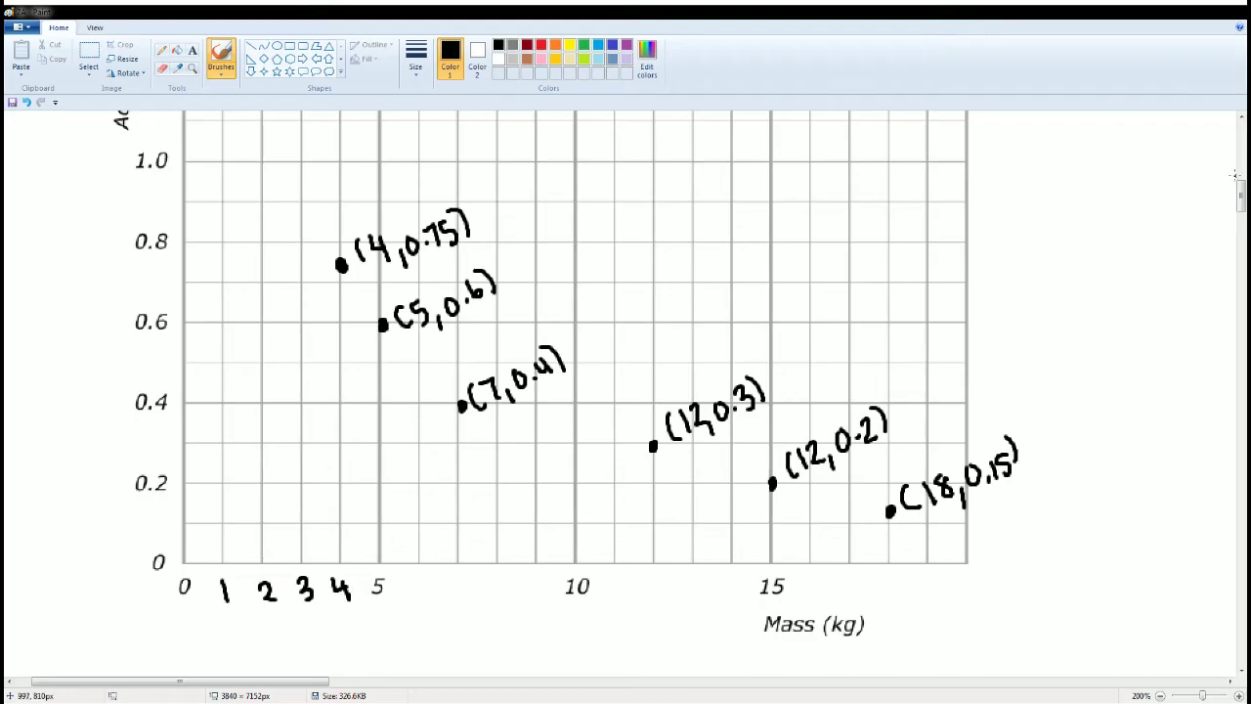
{"action": "scroll", "coordinate": [1241, 195], "scroll_direction": "up", "scroll_amount": 3}
{"action": "scroll", "coordinate": [626, 391], "scroll_direction": "up", "scroll_amount": 3}
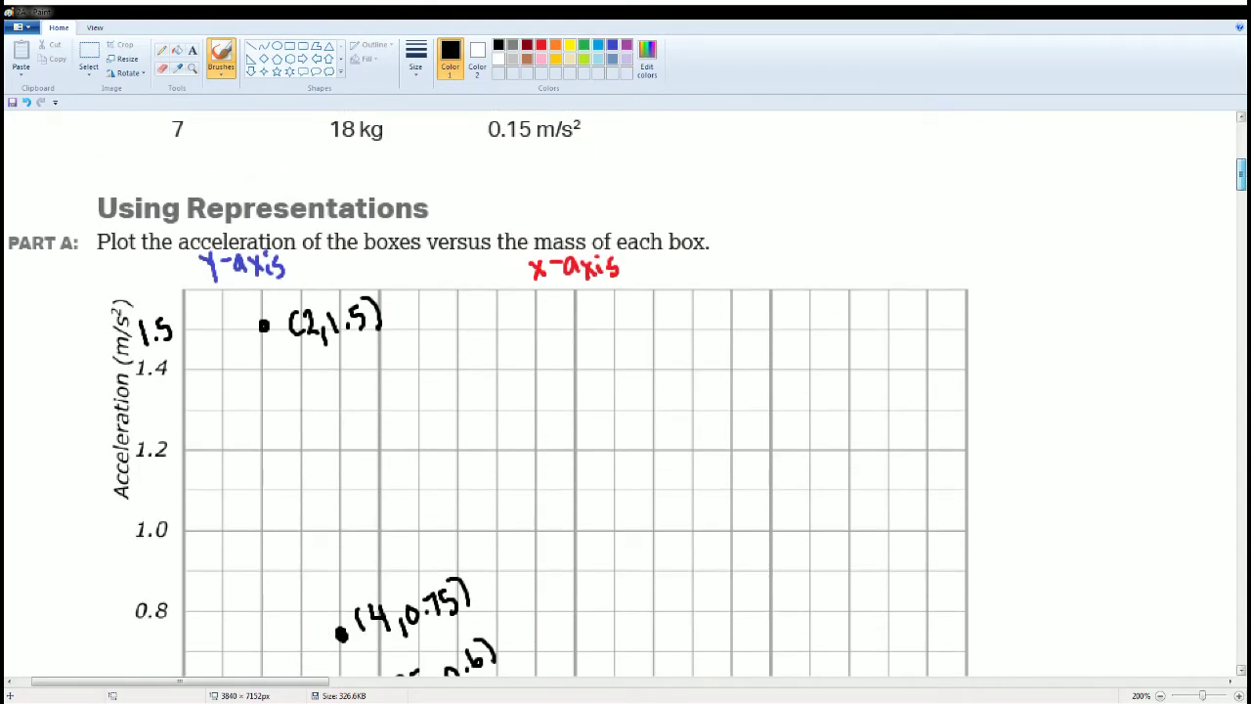
{"action": "scroll", "coordinate": [489, 391], "scroll_direction": "down", "scroll_amount": 1}
{"action": "scroll", "coordinate": [1134, 220], "scroll_direction": "down", "scroll_amount": 1}
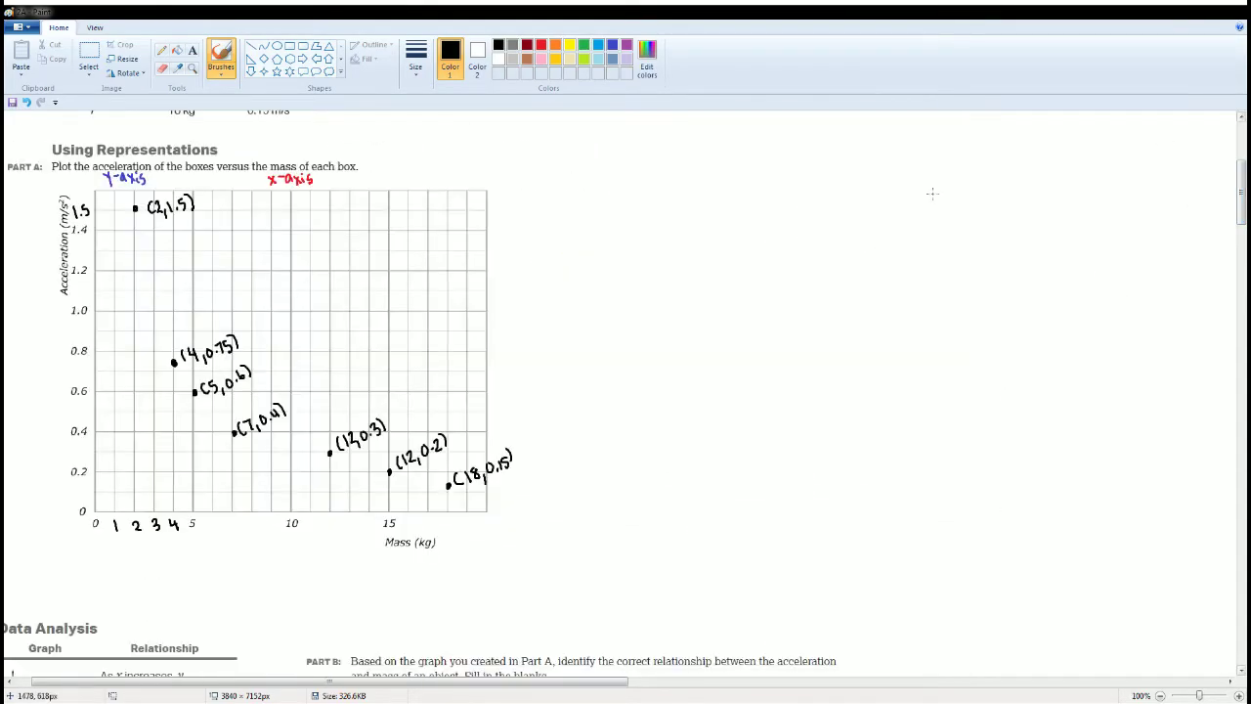
{"action": "scroll", "coordinate": [1231, 421], "scroll_direction": "down", "scroll_amount": 3}
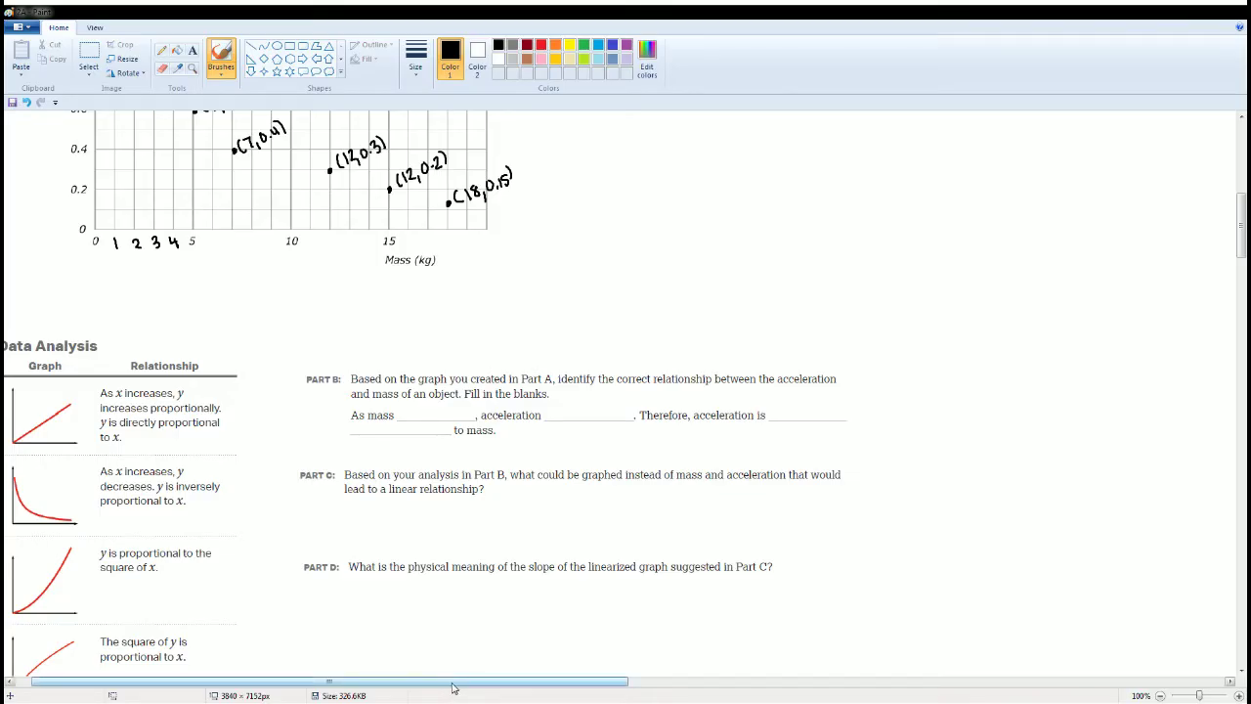
{"action": "scroll", "coordinate": [451, 689], "scroll_direction": "left", "scroll_amount": 1}
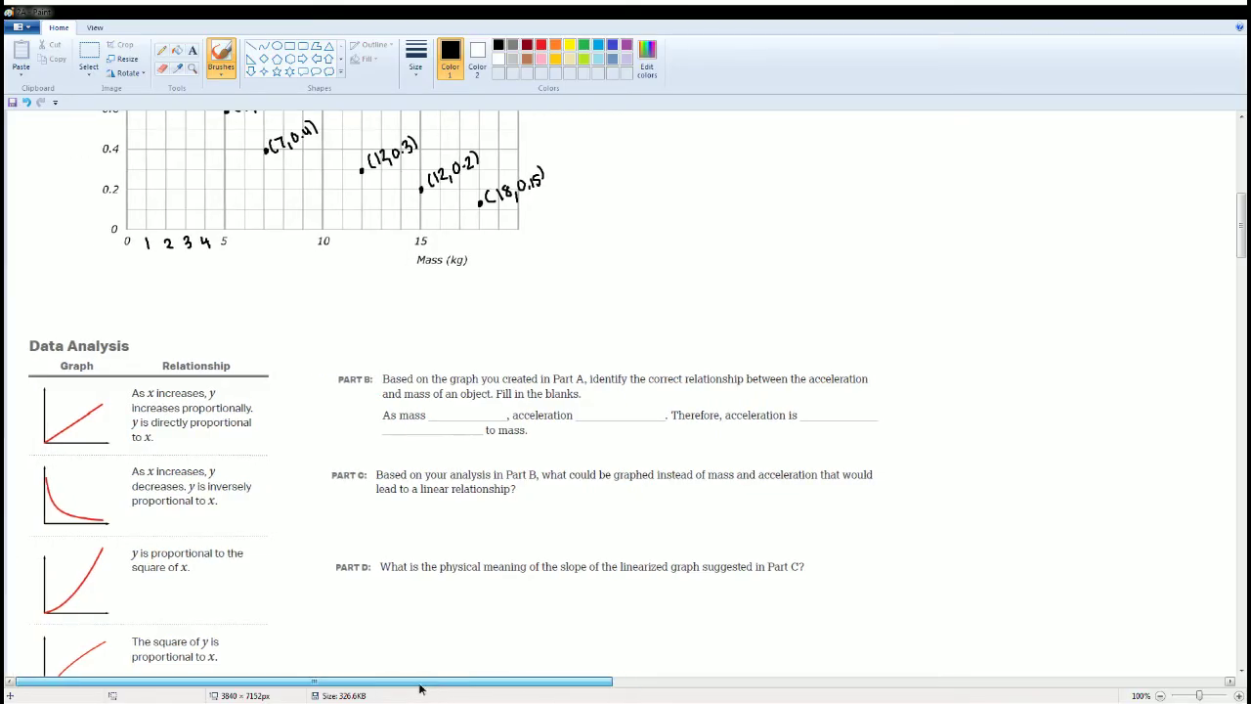
{"action": "scroll", "coordinate": [349, 589], "scroll_direction": "down", "scroll_amount": 3}
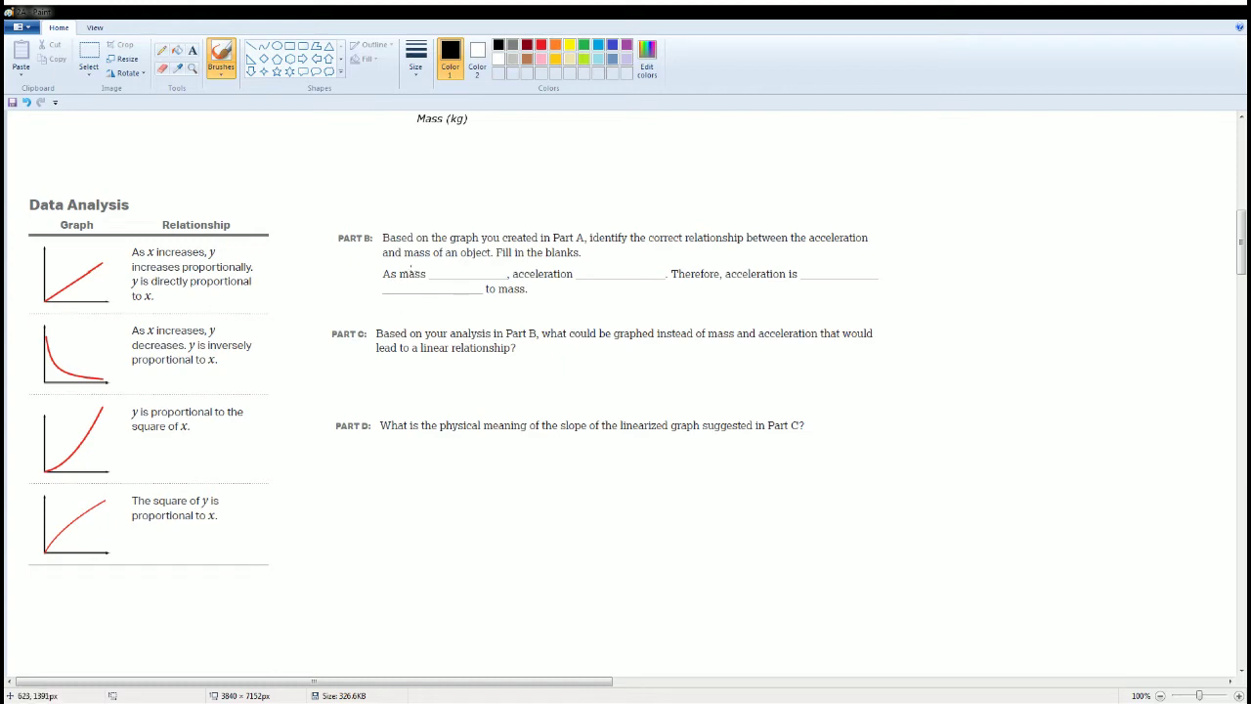
{"action": "scroll", "coordinate": [381, 249], "scroll_direction": "up", "scroll_amount": 5}
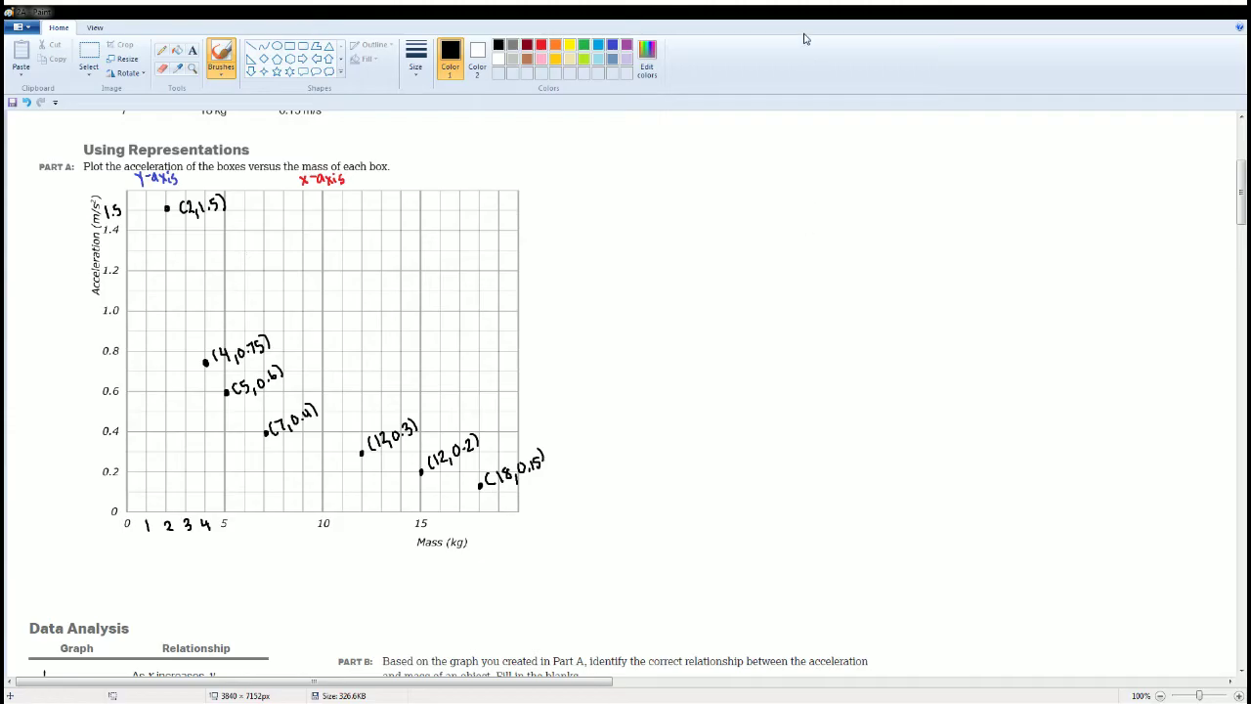
Brush a dashed dark red curve through the plotted points from (2,1.5) down to (18,0.15)
{"action": "left_click", "coordinate": [527, 45]}
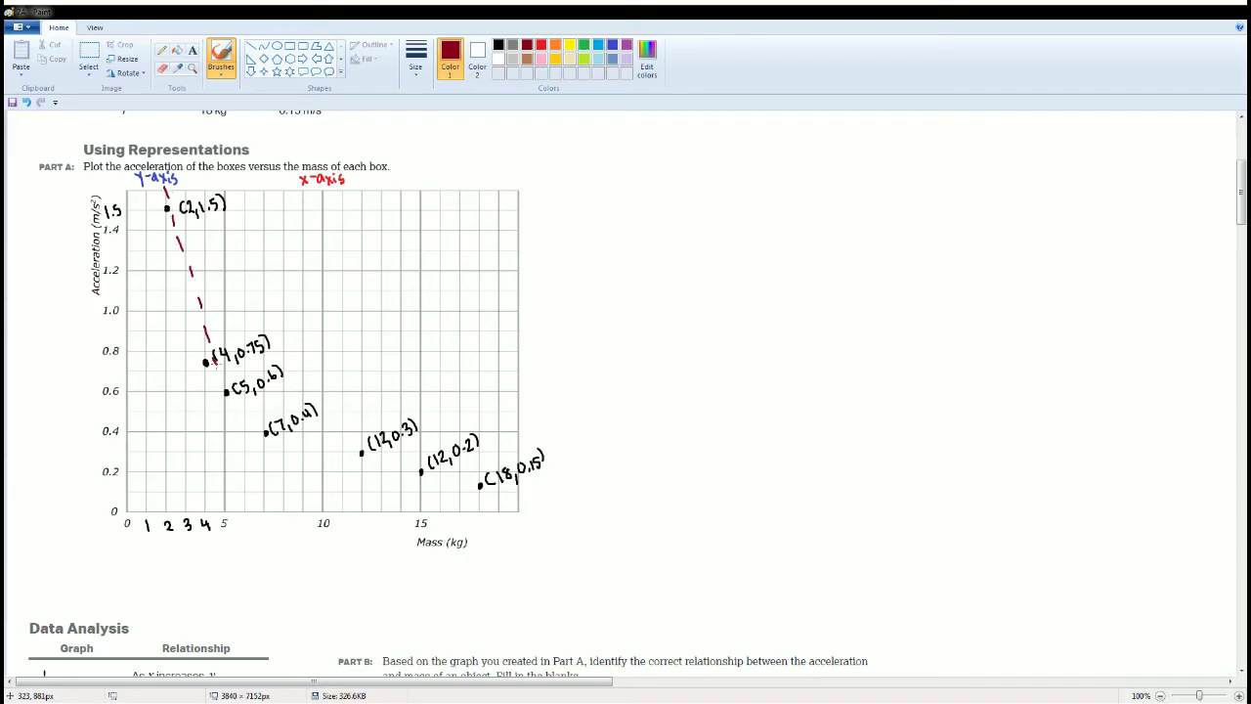
{"action": "left_click_drag", "start_coordinate": [235, 401], "coordinate": [268, 432]}
{"action": "scroll", "coordinate": [377, 347], "scroll_direction": "down", "scroll_amount": 5}
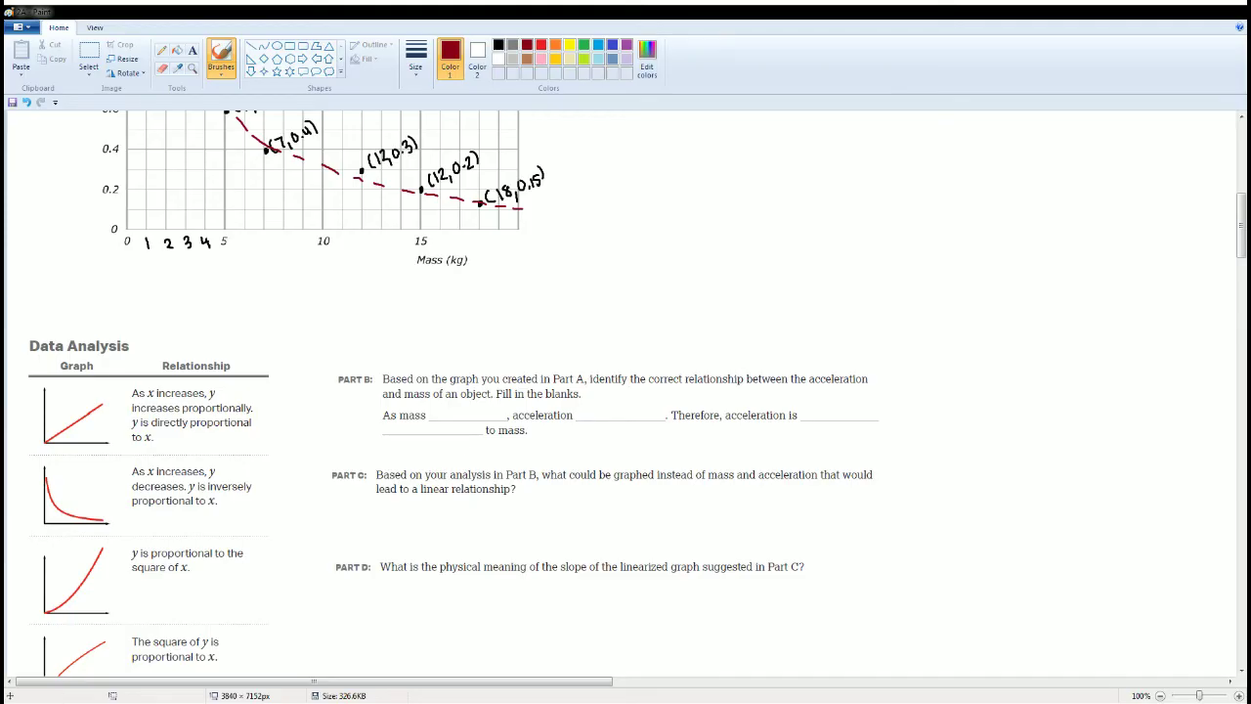
Paste the red answers Increase, Decreases and inversely proportional into the Part B blanks
{"action": "key", "text": "ctrl+v"}
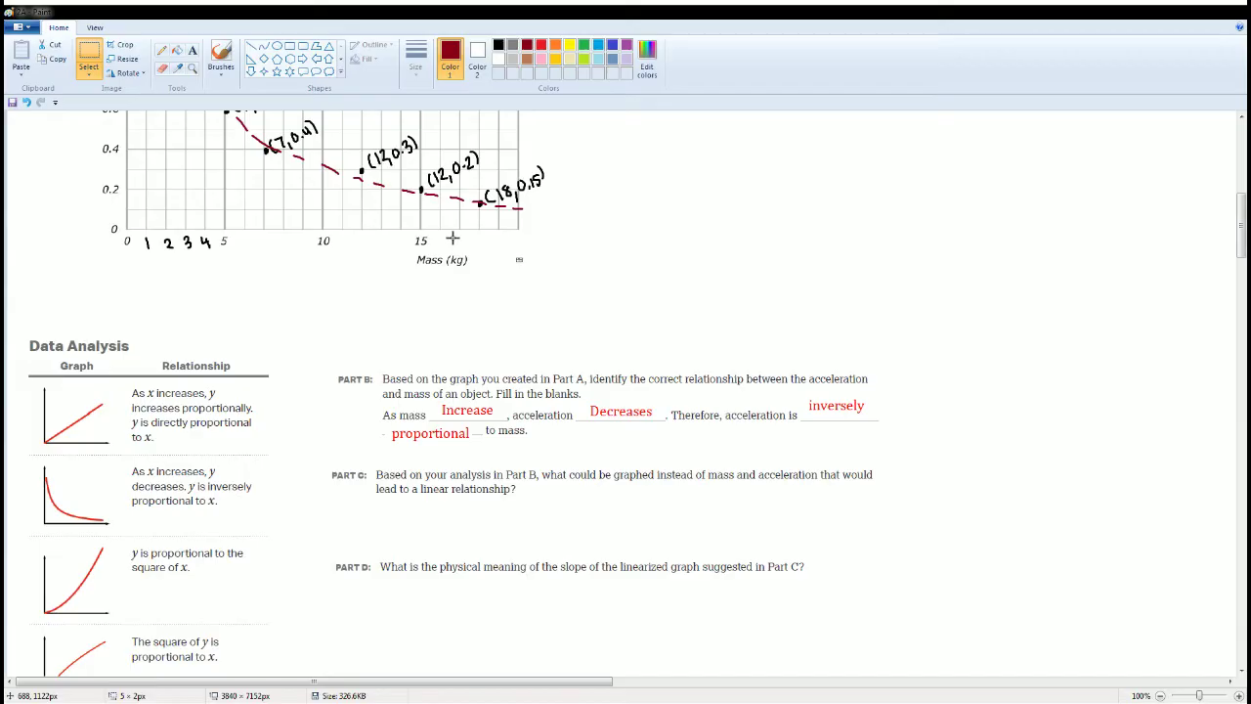
{"action": "scroll", "coordinate": [651, 290], "scroll_direction": "up", "scroll_amount": 3}
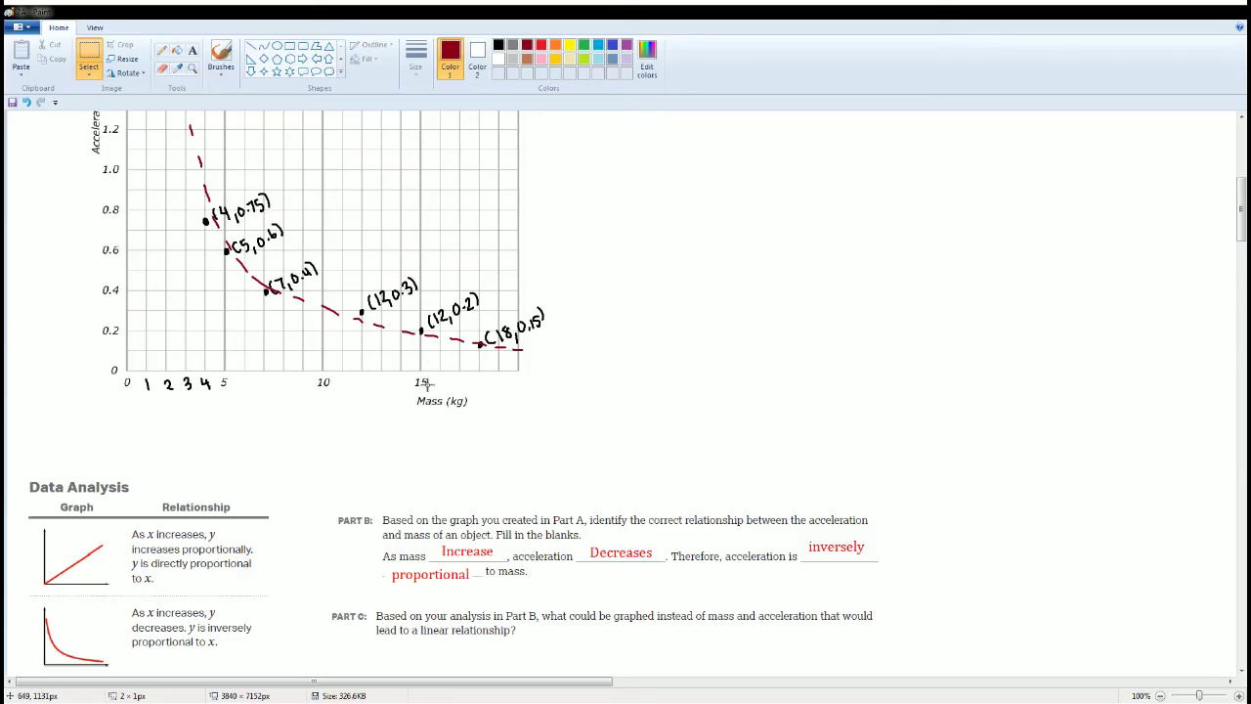
{"action": "scroll", "coordinate": [807, 400], "scroll_direction": "down", "scroll_amount": 3}
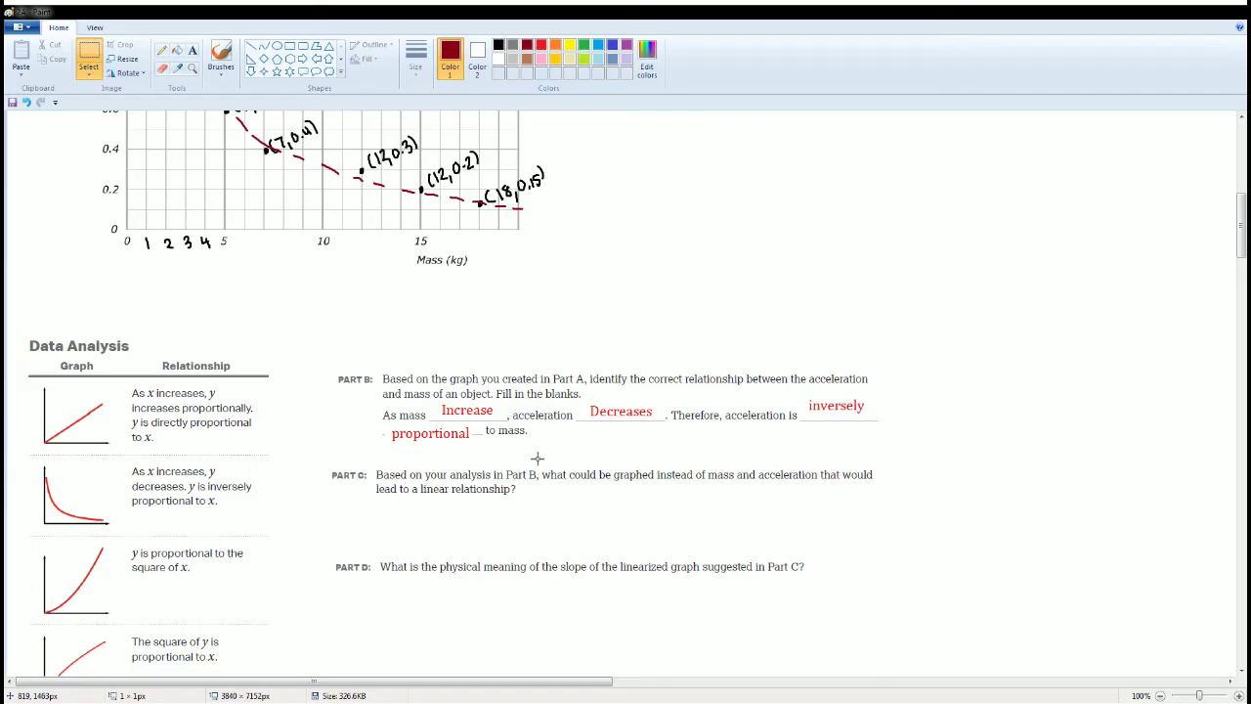
{"action": "scroll", "coordinate": [386, 349], "scroll_direction": "up", "scroll_amount": 5}
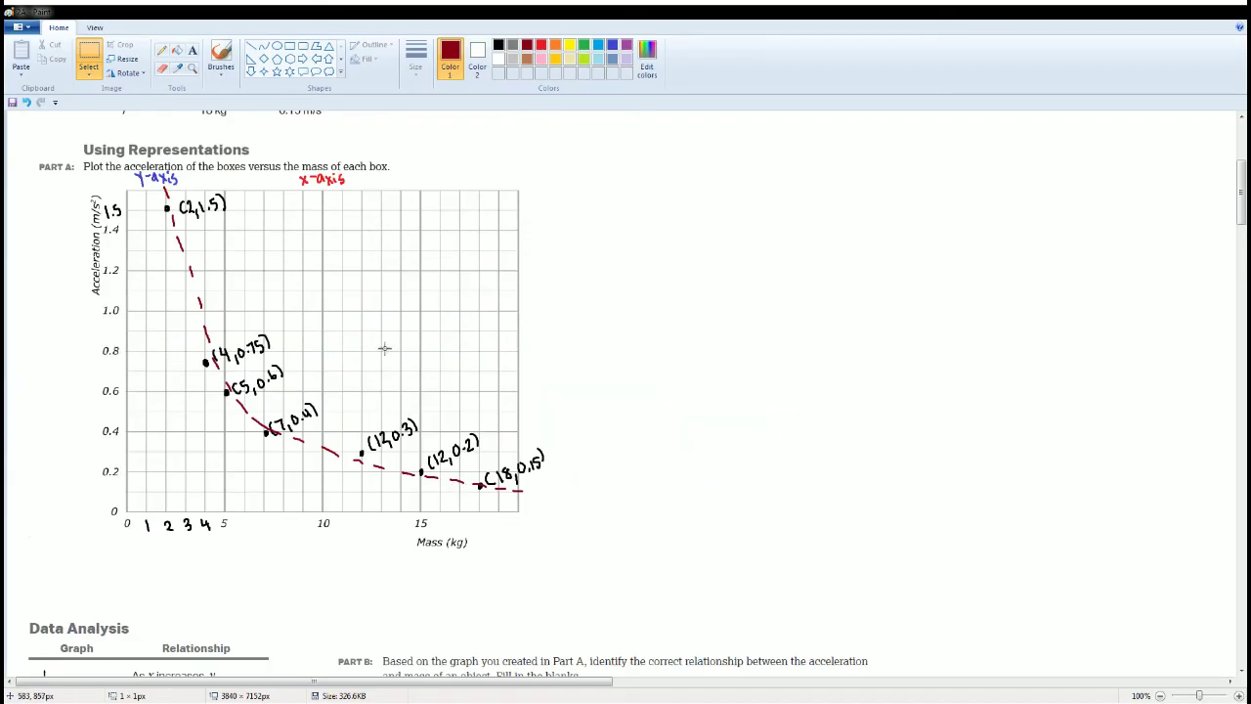
{"action": "scroll", "coordinate": [385, 349], "scroll_direction": "down", "scroll_amount": 5}
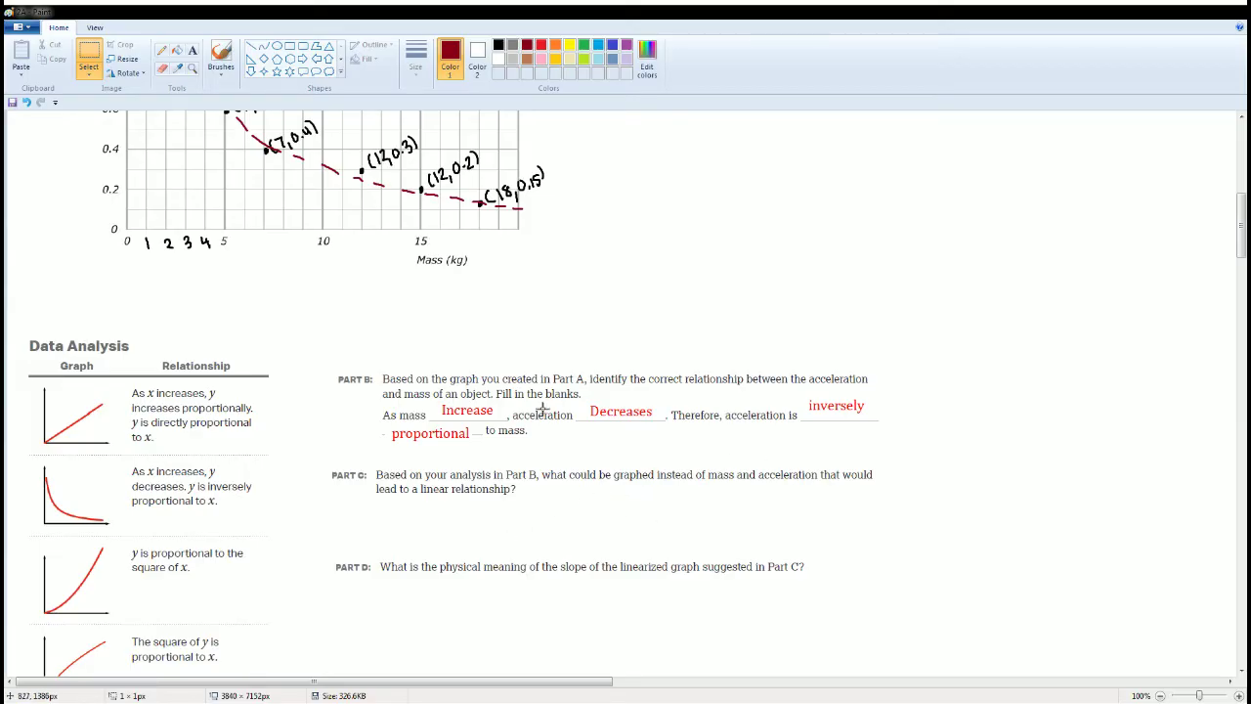
{"action": "scroll", "coordinate": [566, 423], "scroll_direction": "up", "scroll_amount": 3}
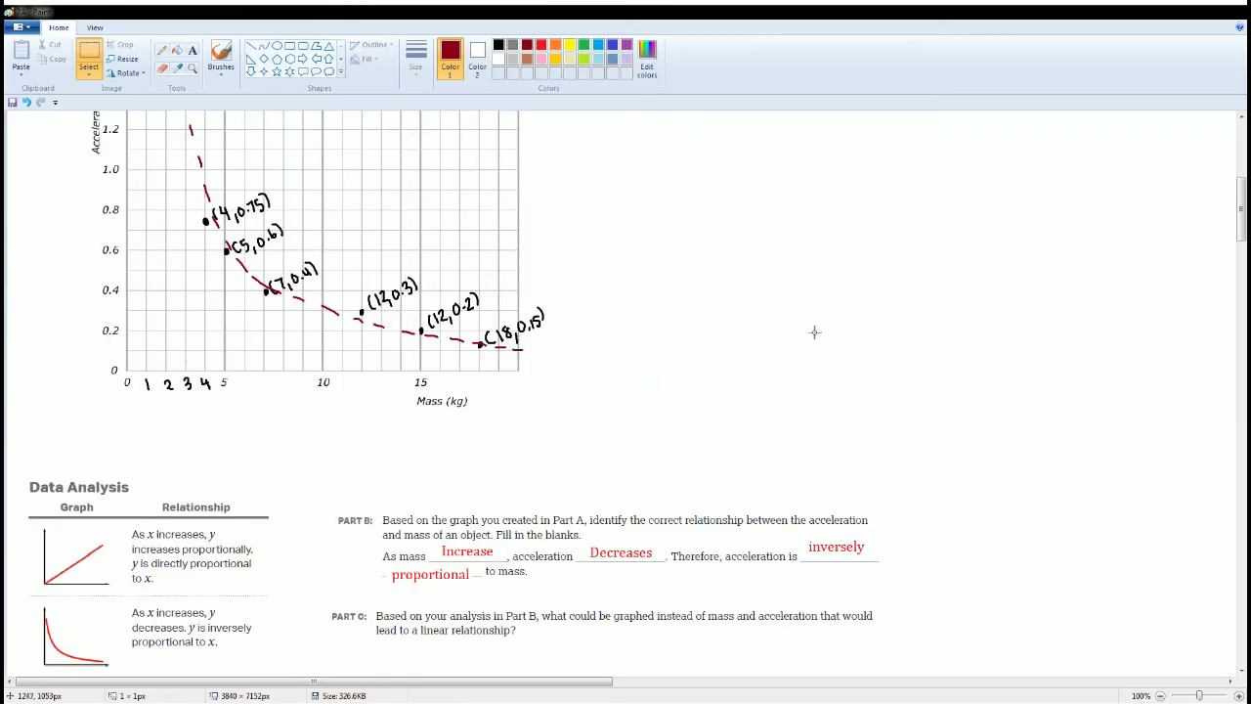
{"action": "scroll", "coordinate": [615, 408], "scroll_direction": "down", "scroll_amount": 3}
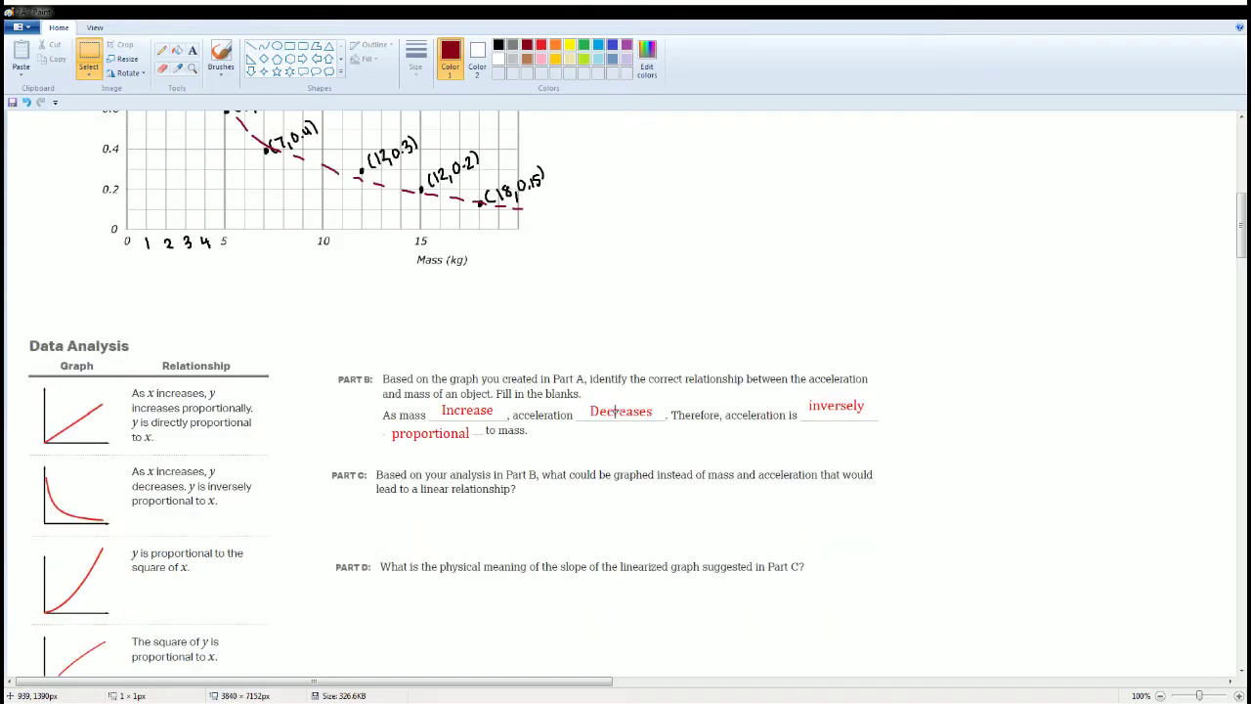
{"action": "scroll", "coordinate": [616, 412], "scroll_direction": "up", "scroll_amount": 6}
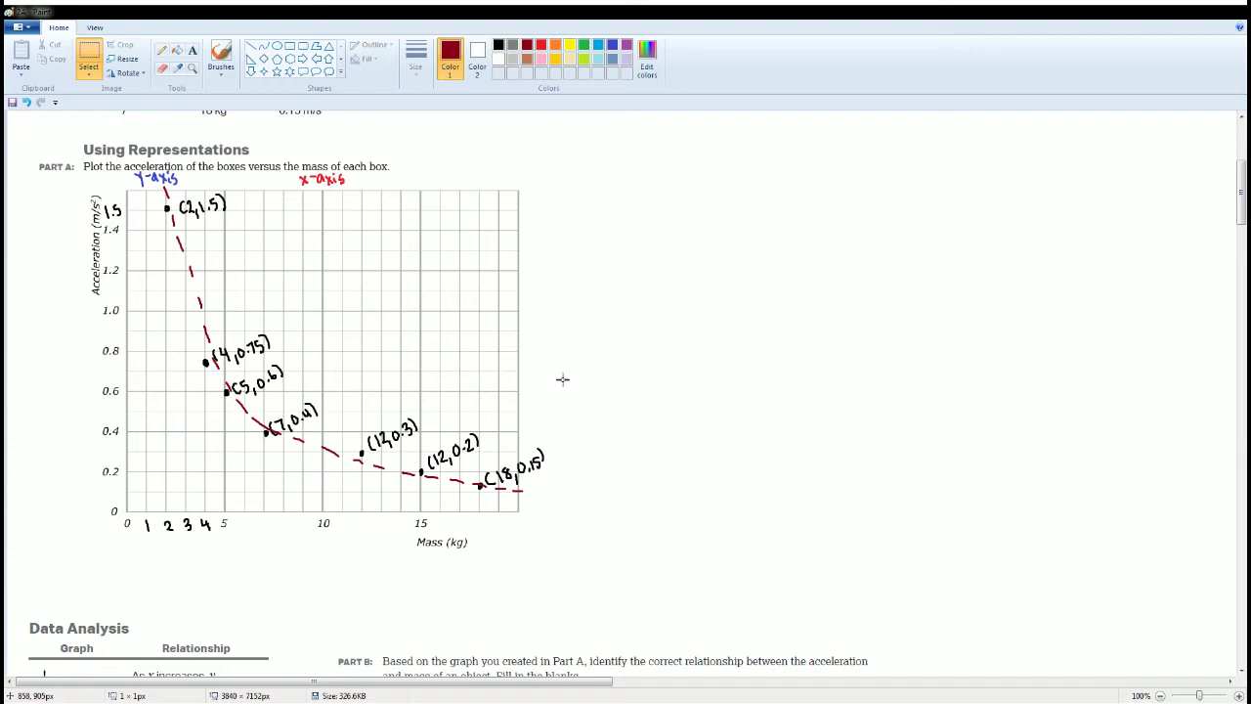
Restore the red answer 'Acceleration vs. 1/Mass or Mass vs. 1/Acceleration' below Part C with Ctrl+Y, then deselect
{"action": "scroll", "coordinate": [572, 377], "scroll_direction": "down", "scroll_amount": 9}
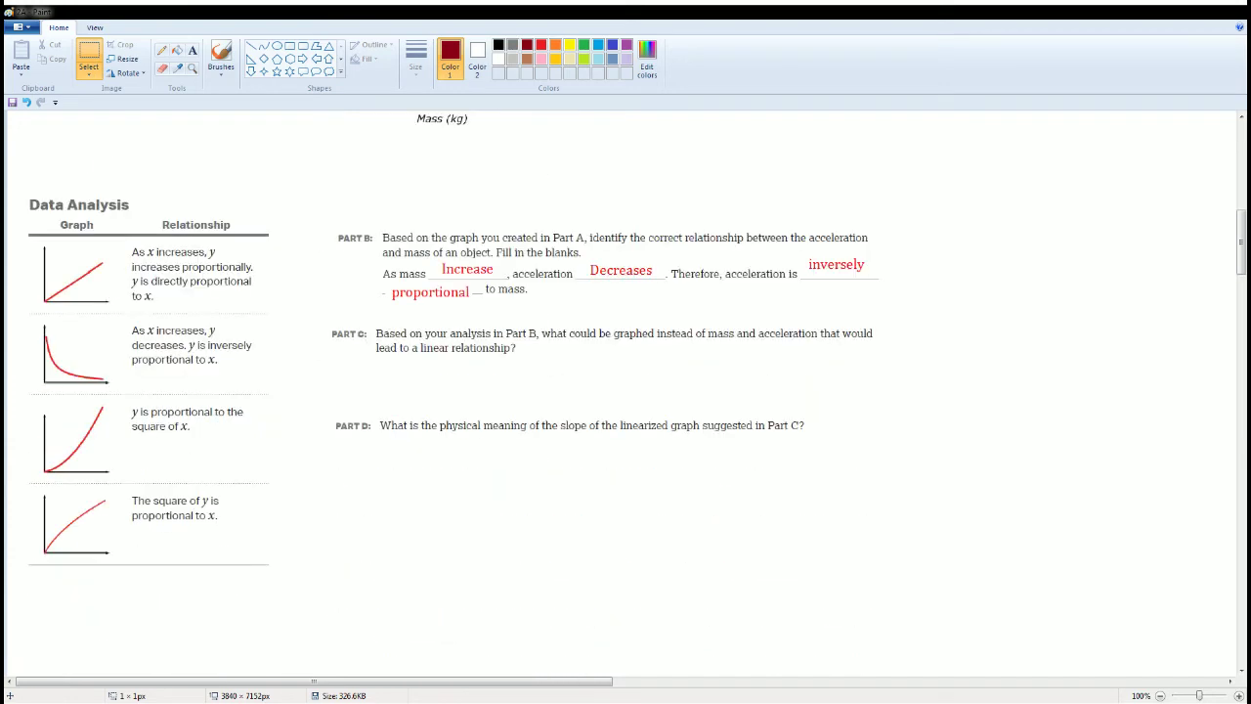
{"action": "key", "text": "ctrl+y"}
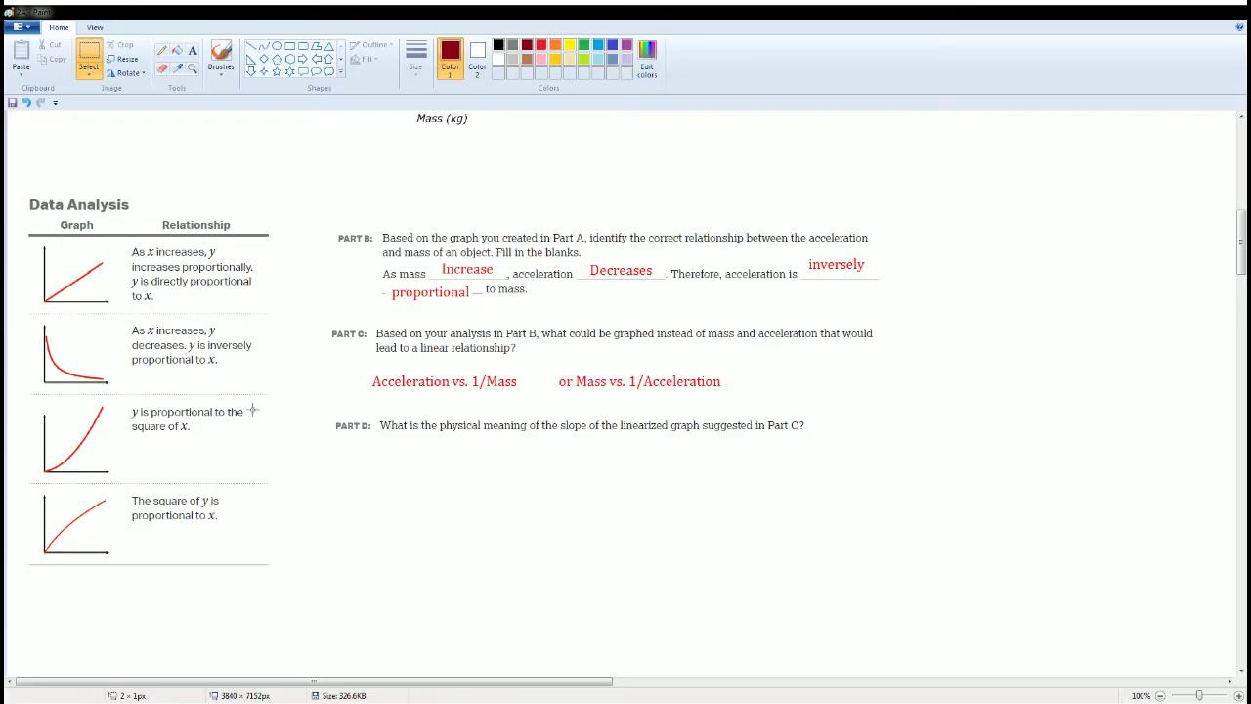
{"action": "scroll", "coordinate": [466, 510], "scroll_direction": "up", "scroll_amount": 3}
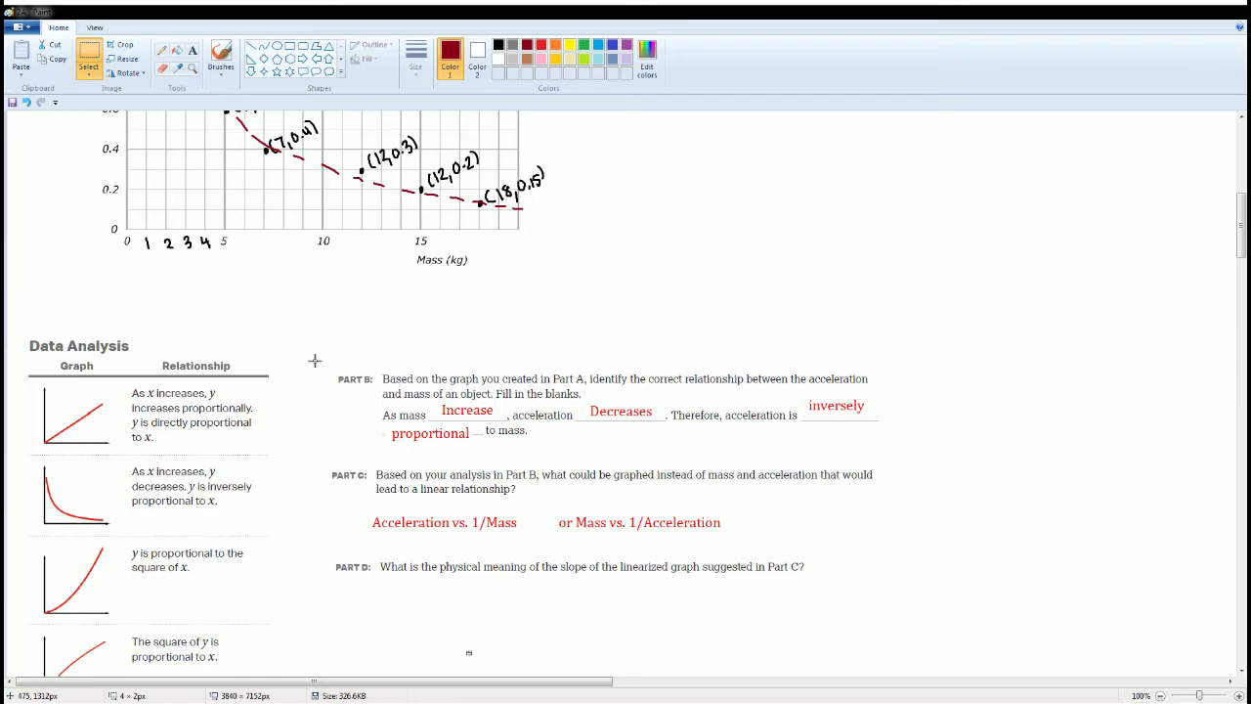
{"action": "scroll", "coordinate": [102, 122], "scroll_direction": "up", "scroll_amount": 5}
{"action": "scroll", "coordinate": [107, 210], "scroll_direction": "down", "scroll_amount": 5}
{"action": "scroll", "coordinate": [559, 420], "scroll_direction": "up", "scroll_amount": 4}
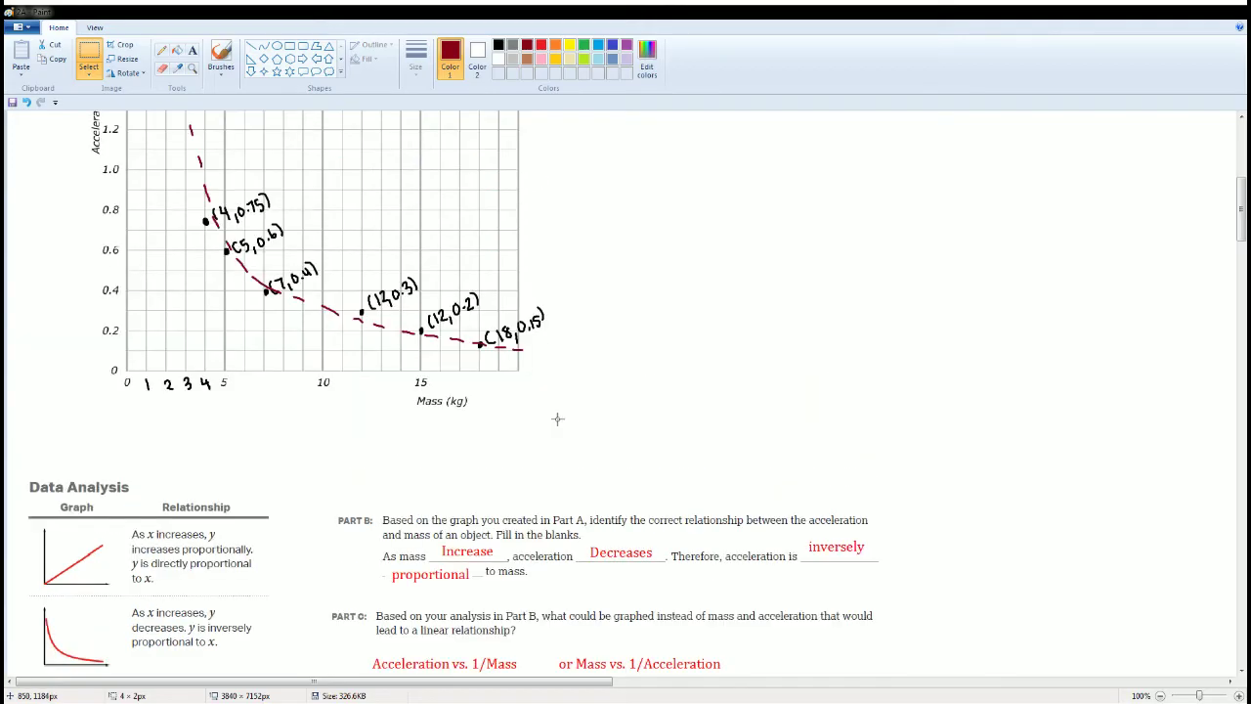
{"action": "scroll", "coordinate": [559, 427], "scroll_direction": "down", "scroll_amount": 2}
{"action": "scroll", "coordinate": [558, 426], "scroll_direction": "down", "scroll_amount": 2}
{"action": "scroll", "coordinate": [463, 401], "scroll_direction": "up", "scroll_amount": 2}
{"action": "scroll", "coordinate": [460, 427], "scroll_direction": "up", "scroll_amount": 4}
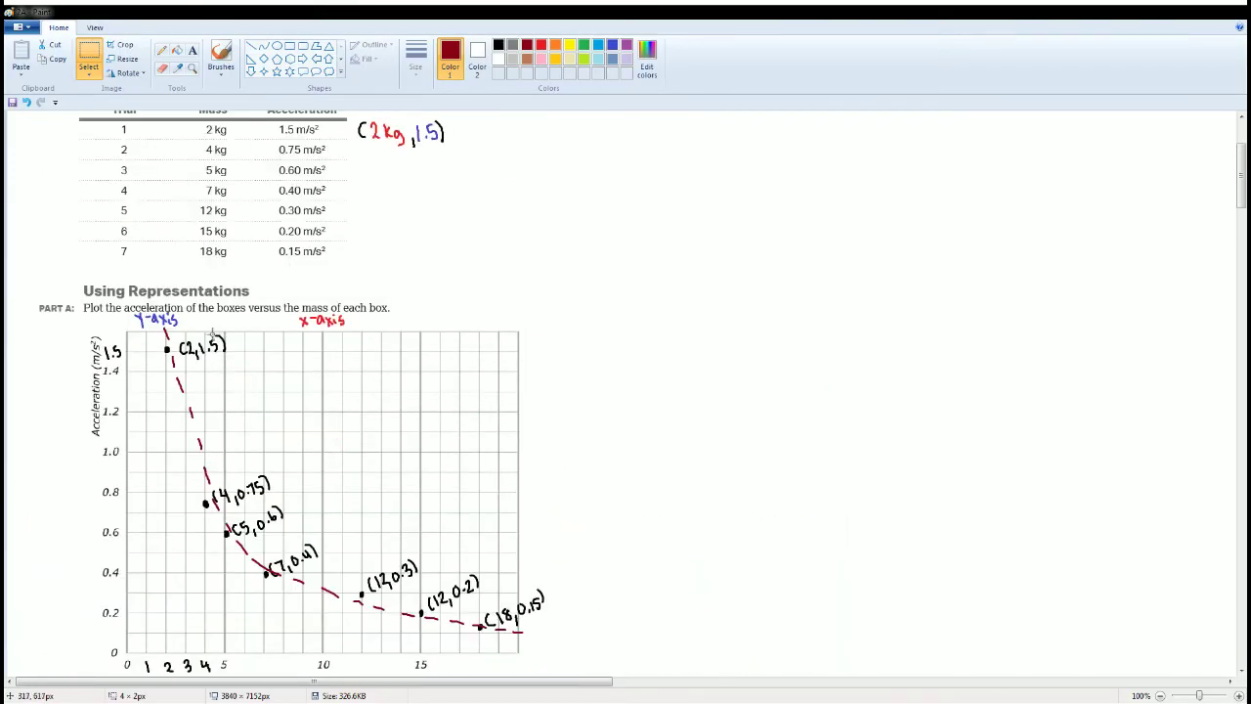
{"action": "scroll", "coordinate": [86, 403], "scroll_direction": "down", "scroll_amount": 8}
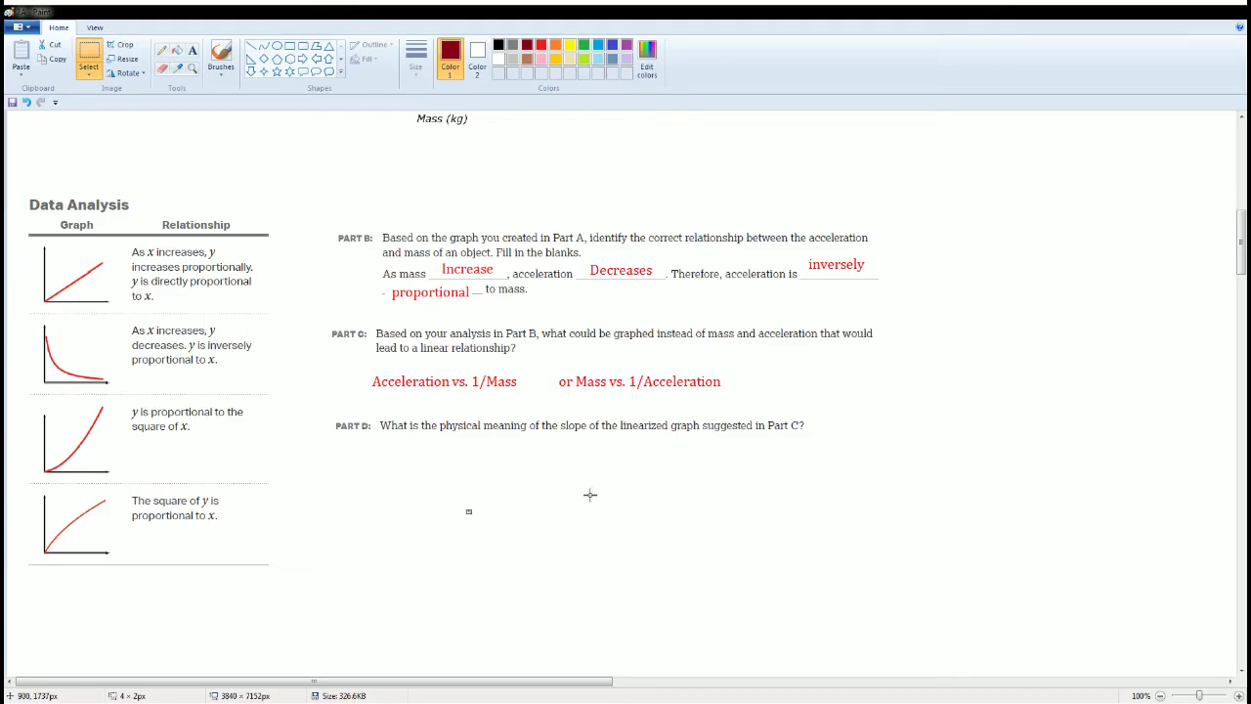
{"action": "left_click", "coordinate": [546, 485]}
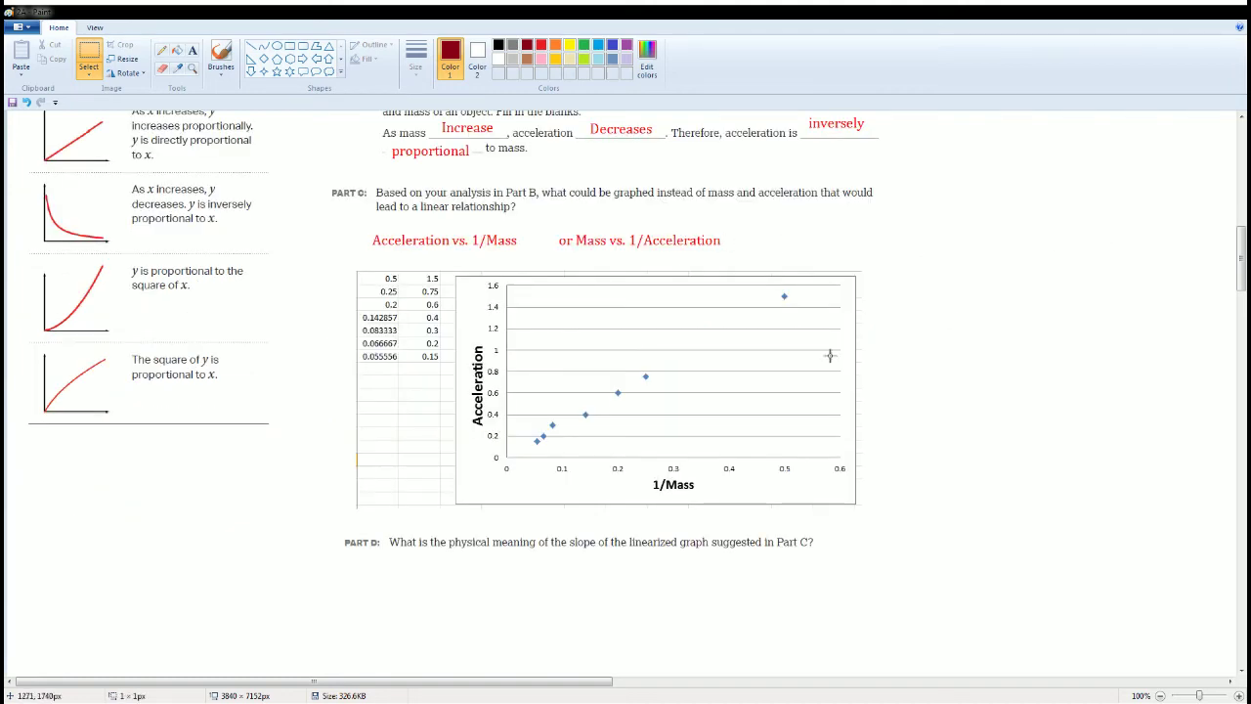
Copy the red '1/Mass' text and move the copy near Part C above the pasted table
{"action": "scroll", "coordinate": [545, 453], "scroll_direction": "up", "scroll_amount": 8}
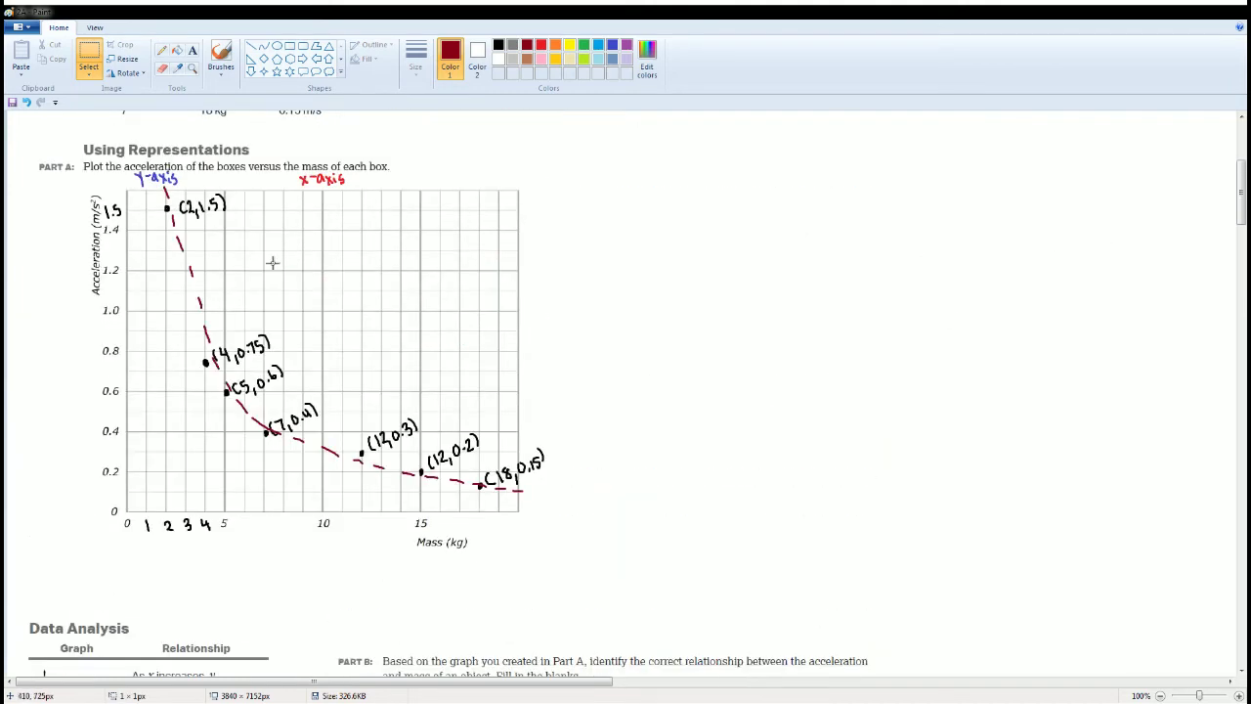
{"action": "scroll", "coordinate": [273, 262], "scroll_direction": "down", "scroll_amount": 6}
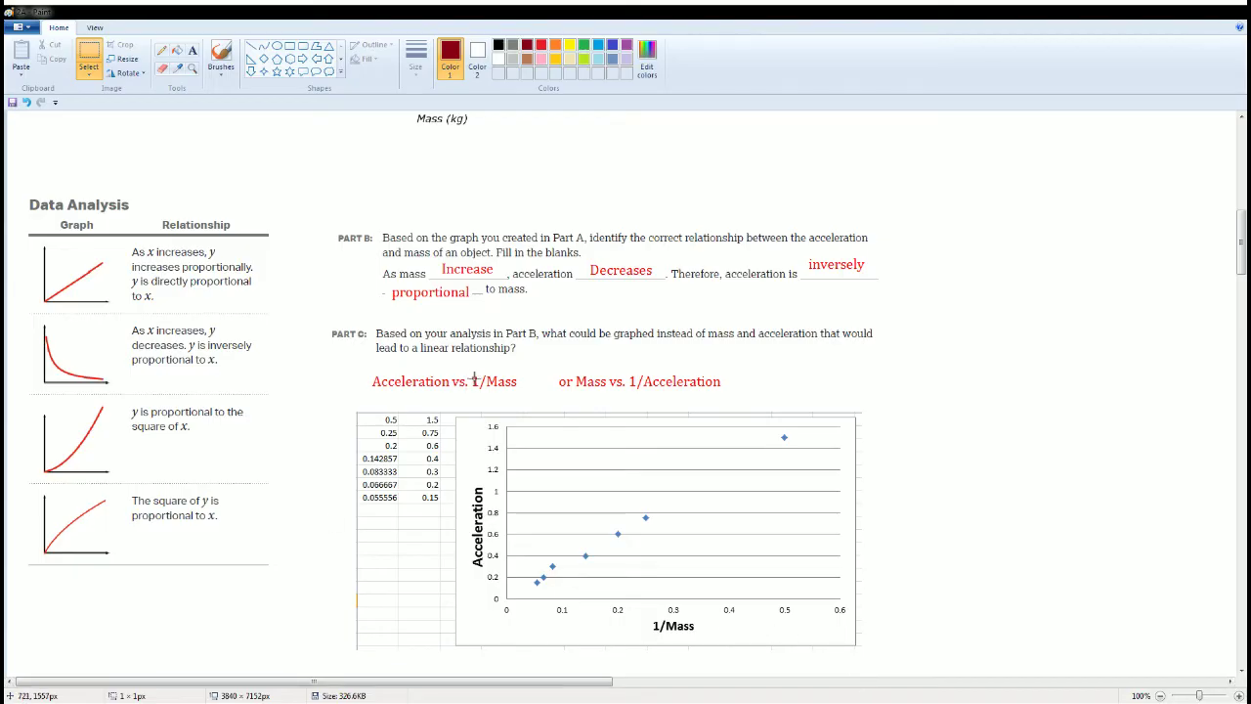
{"action": "left_click_drag", "start_coordinate": [469, 370], "coordinate": [518, 398]}
{"action": "key", "text": "ctrl+c"}
{"action": "key", "text": "ctrl+v"}
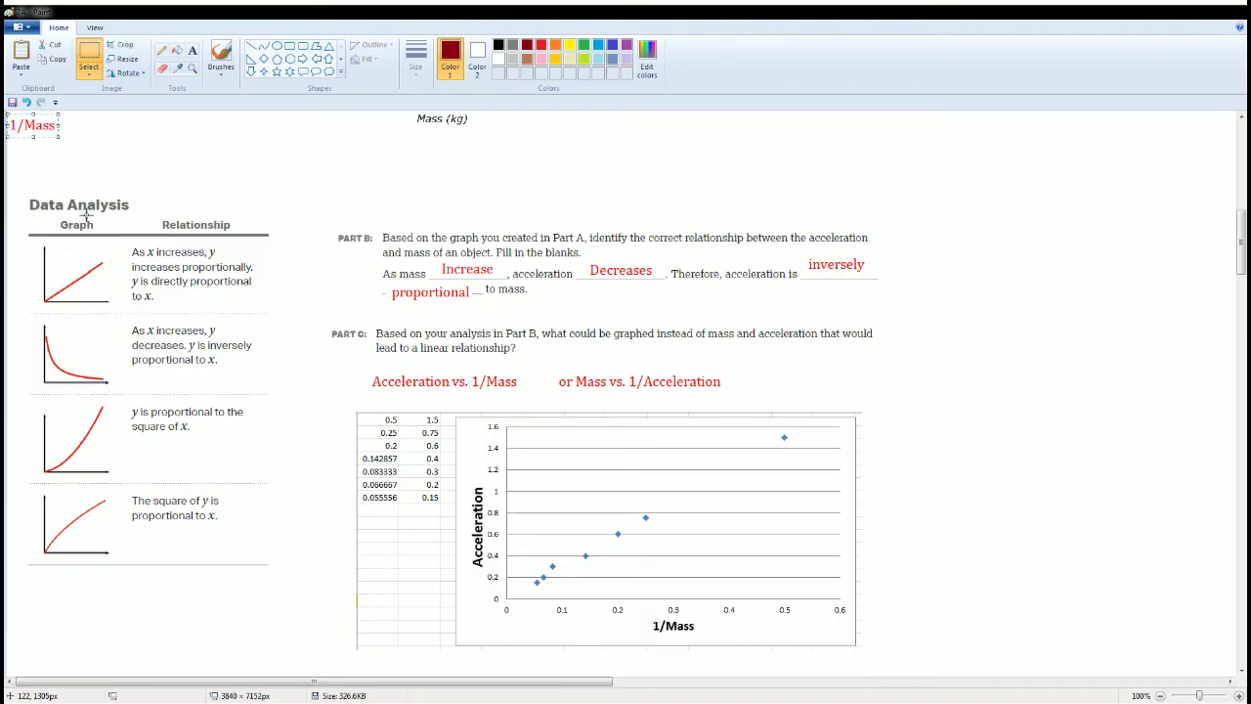
{"action": "mouse_move", "coordinate": [39, 129]}
{"action": "left_mouse_down"}
{"action": "mouse_move", "coordinate": [351, 392]}
{"action": "mouse_move", "coordinate": [320, 400]}
{"action": "mouse_move", "coordinate": [443, 381]}
{"action": "mouse_move", "coordinate": [722, 401]}
{"action": "mouse_move", "coordinate": [867, 385]}
{"action": "mouse_move", "coordinate": [884, 367]}
{"action": "left_mouse_up"}
{"action": "mouse_move", "coordinate": [287, 388]}
{"action": "left_mouse_down"}
{"action": "mouse_move", "coordinate": [349, 415]}
{"action": "mouse_move", "coordinate": [382, 403]}
{"action": "left_mouse_up"}
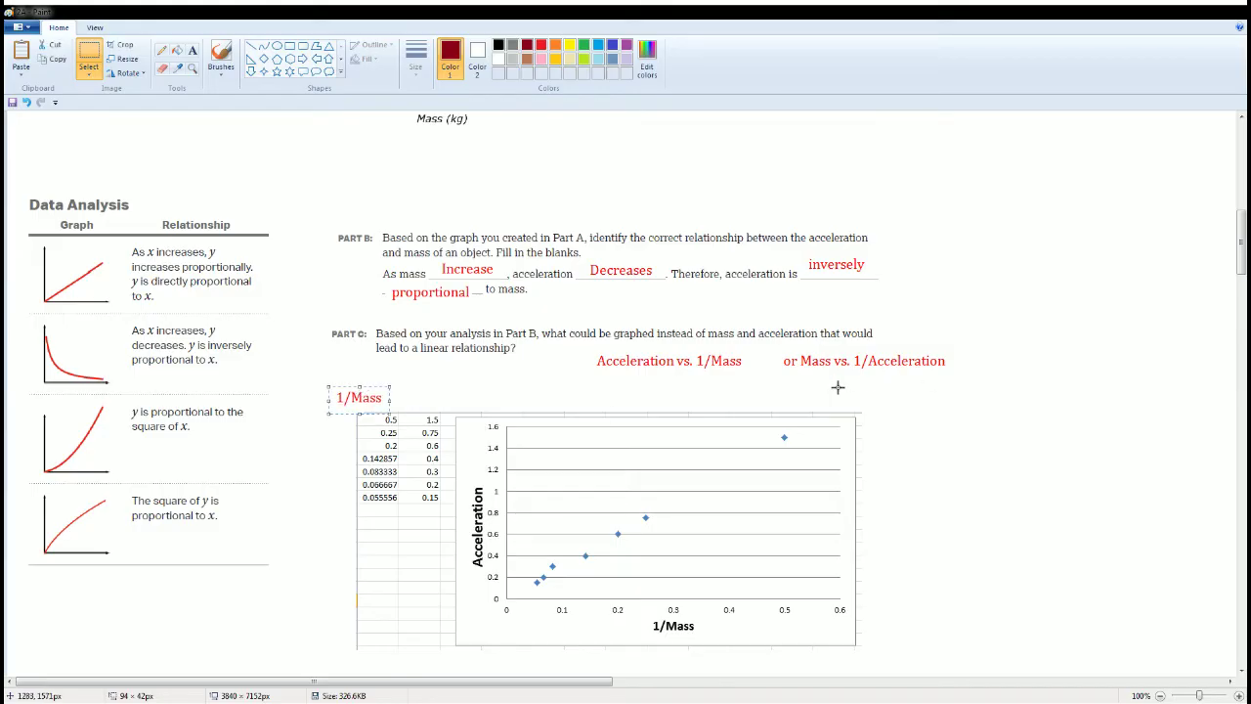
Copy the red 'Acceleration' text and place it beside 1/Mass as a column heading
{"action": "left_click_drag", "start_coordinate": [596, 350], "coordinate": [679, 372]}
{"action": "key", "text": "ctrl+c"}
{"action": "key", "text": "ctrl+v"}
{"action": "left_click_drag", "start_coordinate": [43, 144], "coordinate": [437, 413]}
{"action": "left_click", "coordinate": [391, 450]}
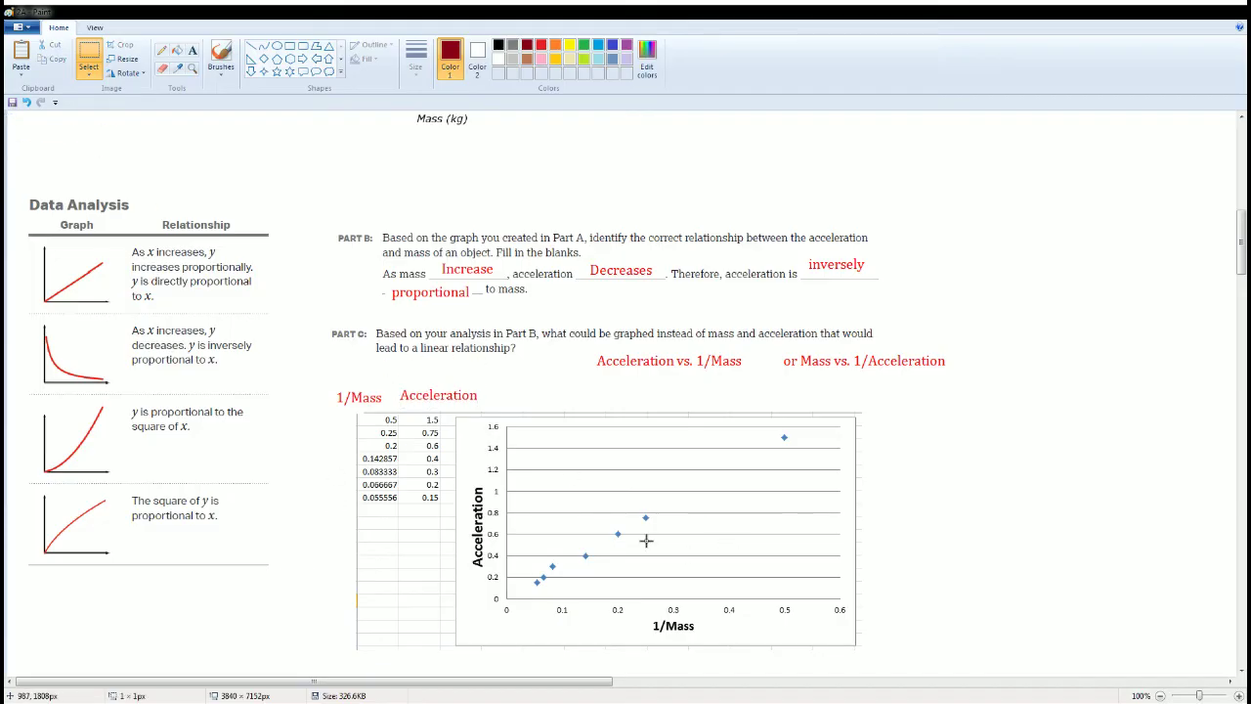
{"action": "left_click", "coordinate": [254, 51]}
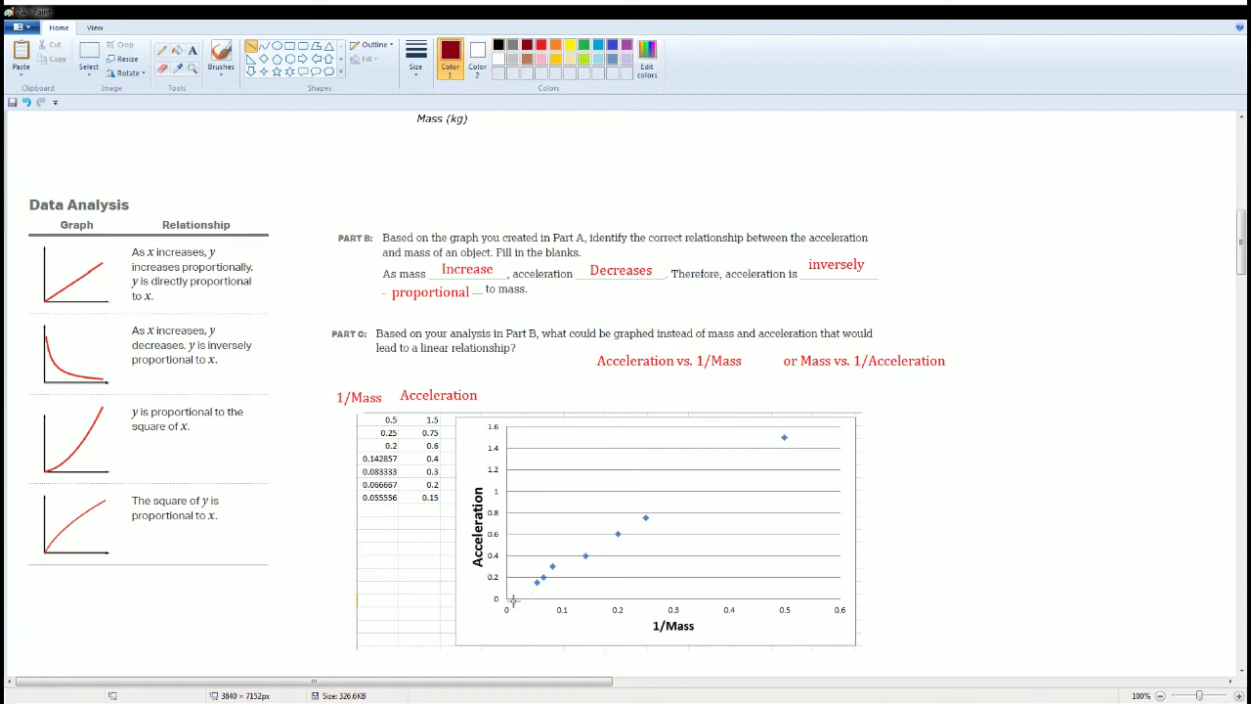
Draw a dark red straight line from near the origin past the last Acceleration vs 1/Mass point
{"action": "left_click_drag", "start_coordinate": [505, 594], "coordinate": [821, 427]}
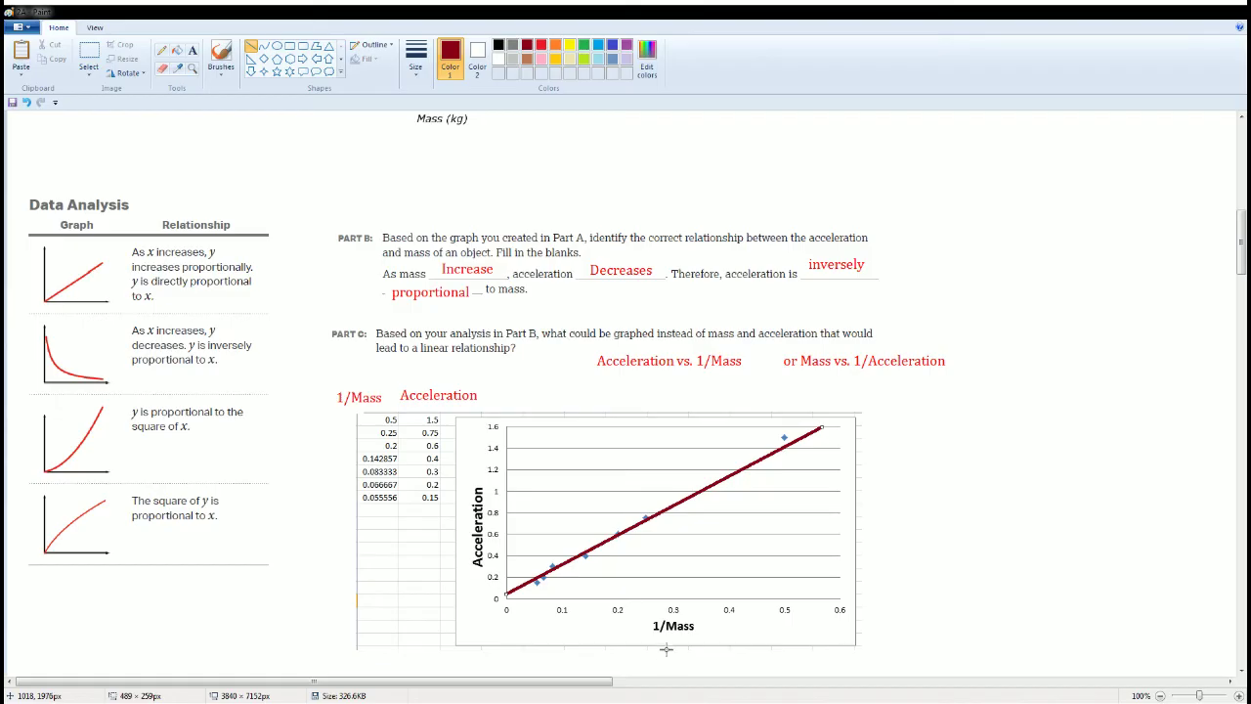
{"action": "scroll", "coordinate": [932, 411], "scroll_direction": "up", "scroll_amount": 3}
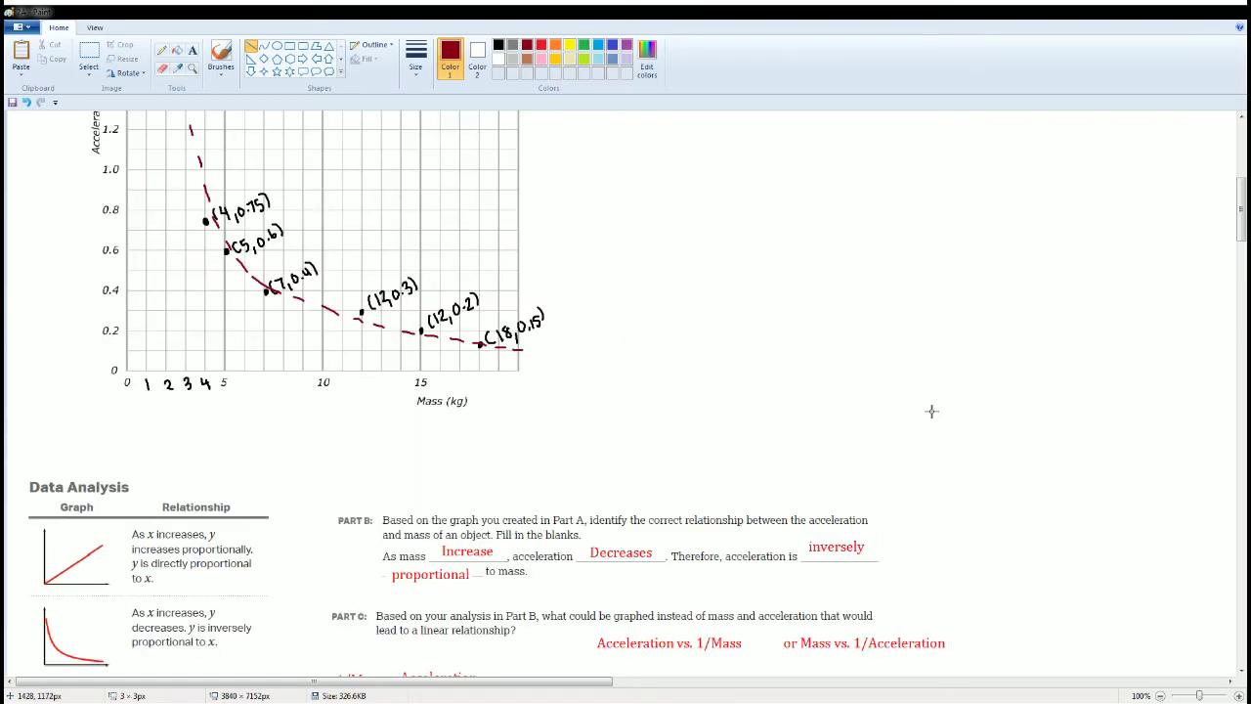
{"action": "scroll", "coordinate": [932, 411], "scroll_direction": "down", "scroll_amount": 6}
{"action": "scroll", "coordinate": [937, 415], "scroll_direction": "up", "scroll_amount": 2}
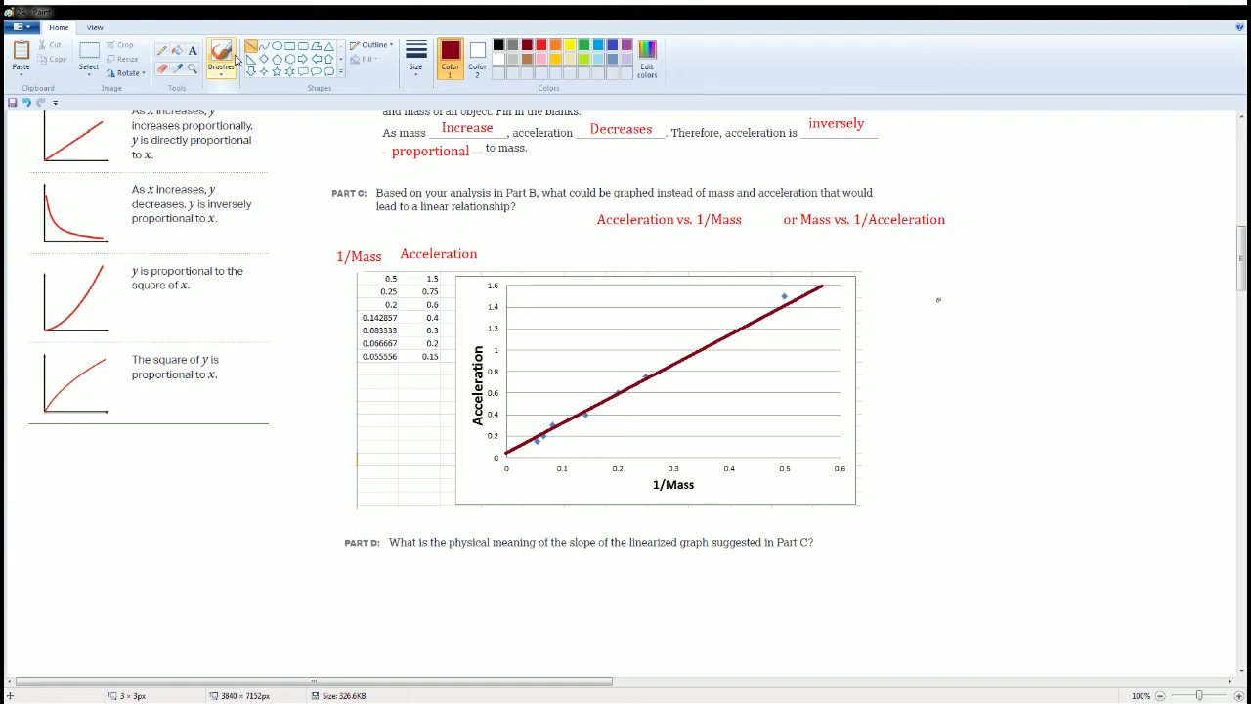
With a red brush, handwrite the word 'Slope' below the Part D question
{"action": "left_click", "coordinate": [498, 45]}
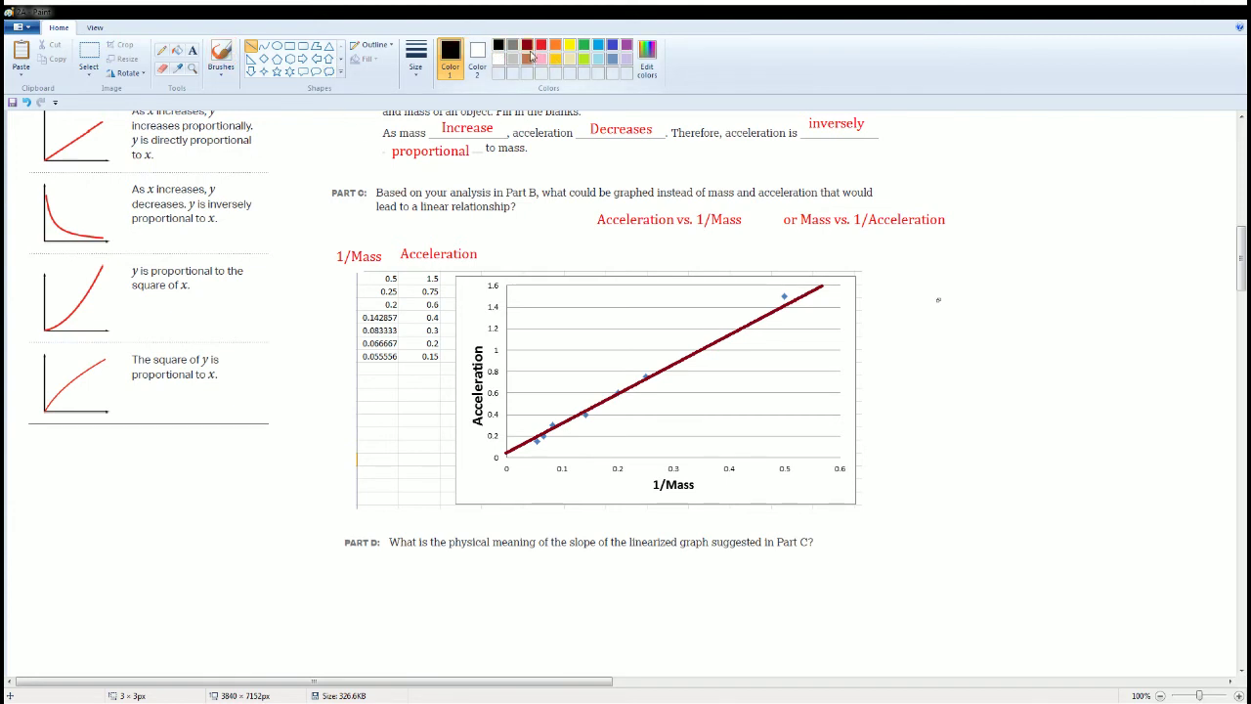
{"action": "left_click", "coordinate": [541, 45]}
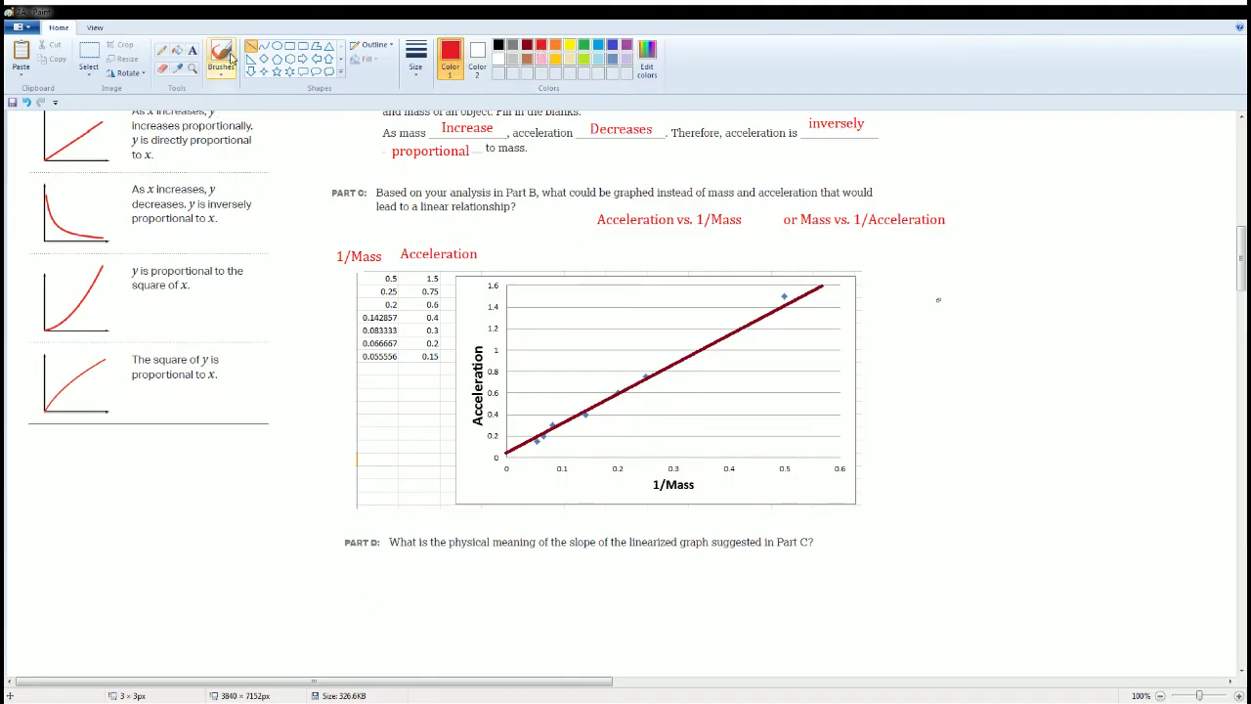
{"action": "left_click", "coordinate": [232, 59]}
{"action": "left_click_drag", "start_coordinate": [393, 572], "coordinate": [386, 600]}
{"action": "left_click_drag", "start_coordinate": [401, 571], "coordinate": [424, 612]}
{"action": "left_click_drag", "start_coordinate": [425, 583], "coordinate": [442, 600]}
Continue the red formula with = ΔY/ΔX = Δa/Δ(1/m)
{"action": "left_click_drag", "start_coordinate": [443, 584], "coordinate": [453, 583]}
{"action": "mouse_move", "coordinate": [444, 592]}
{"action": "left_mouse_down"}
{"action": "mouse_move", "coordinate": [505, 576]}
{"action": "mouse_move", "coordinate": [508, 607]}
{"action": "mouse_move", "coordinate": [504, 637]}
{"action": "left_mouse_up"}
{"action": "left_click_drag", "start_coordinate": [507, 617], "coordinate": [524, 623]}
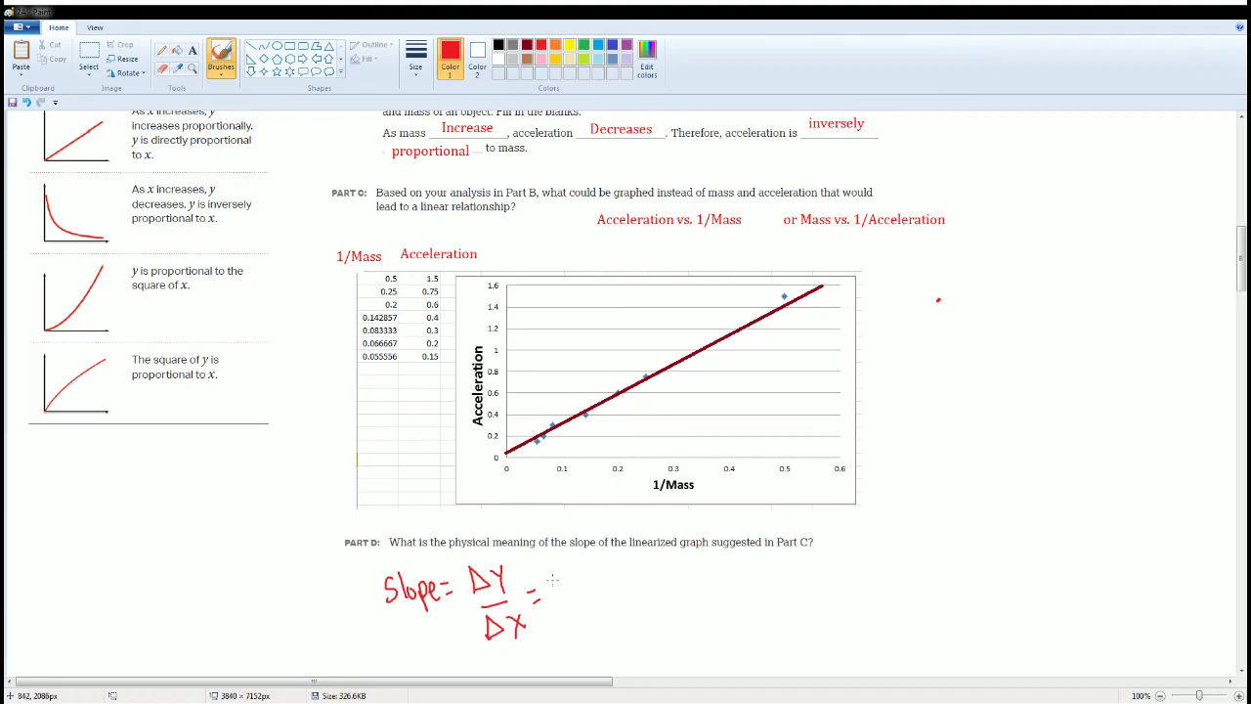
{"action": "left_click_drag", "start_coordinate": [552, 580], "coordinate": [608, 579]}
{"action": "mouse_move", "coordinate": [567, 586]}
{"action": "left_mouse_down"}
{"action": "mouse_move", "coordinate": [604, 584]}
{"action": "mouse_move", "coordinate": [573, 604]}
{"action": "mouse_move", "coordinate": [594, 614]}
{"action": "mouse_move", "coordinate": [576, 630]}
{"action": "mouse_move", "coordinate": [604, 592]}
{"action": "mouse_move", "coordinate": [638, 606]}
{"action": "left_mouse_up"}
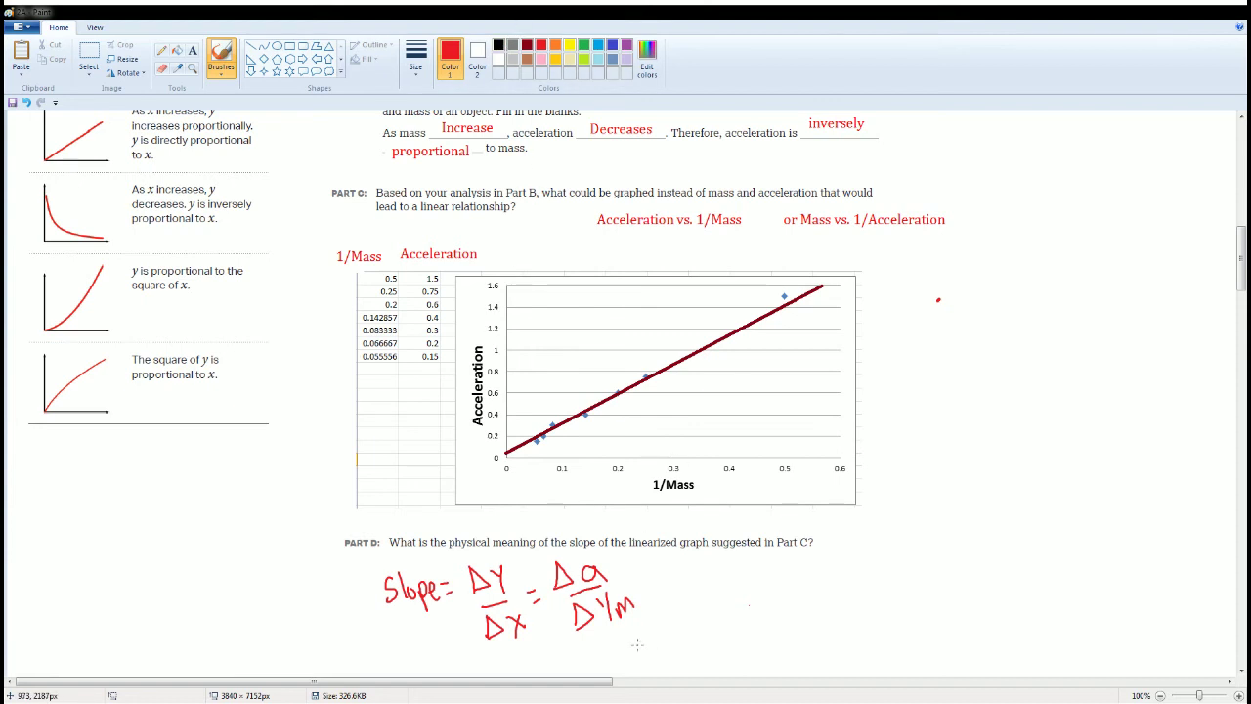
In black, write a/1 divided by 1/m beside Part D
{"action": "left_click", "coordinate": [499, 46]}
{"action": "left_click_drag", "start_coordinate": [897, 557], "coordinate": [921, 591]}
{"action": "left_click_drag", "start_coordinate": [909, 601], "coordinate": [914, 620]}
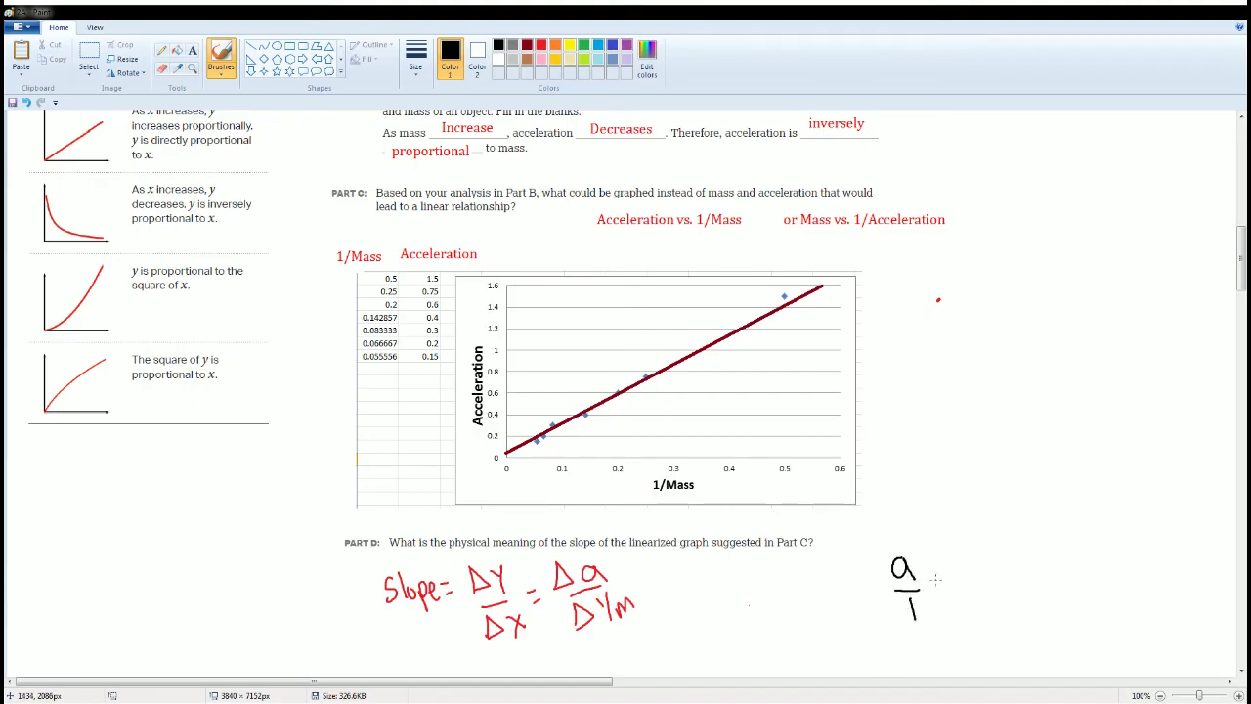
{"action": "left_click_drag", "start_coordinate": [933, 579], "coordinate": [967, 583]}
{"action": "mouse_move", "coordinate": [960, 588]}
{"action": "left_mouse_down"}
{"action": "mouse_move", "coordinate": [980, 586]}
{"action": "mouse_move", "coordinate": [991, 618]}
{"action": "left_mouse_up"}
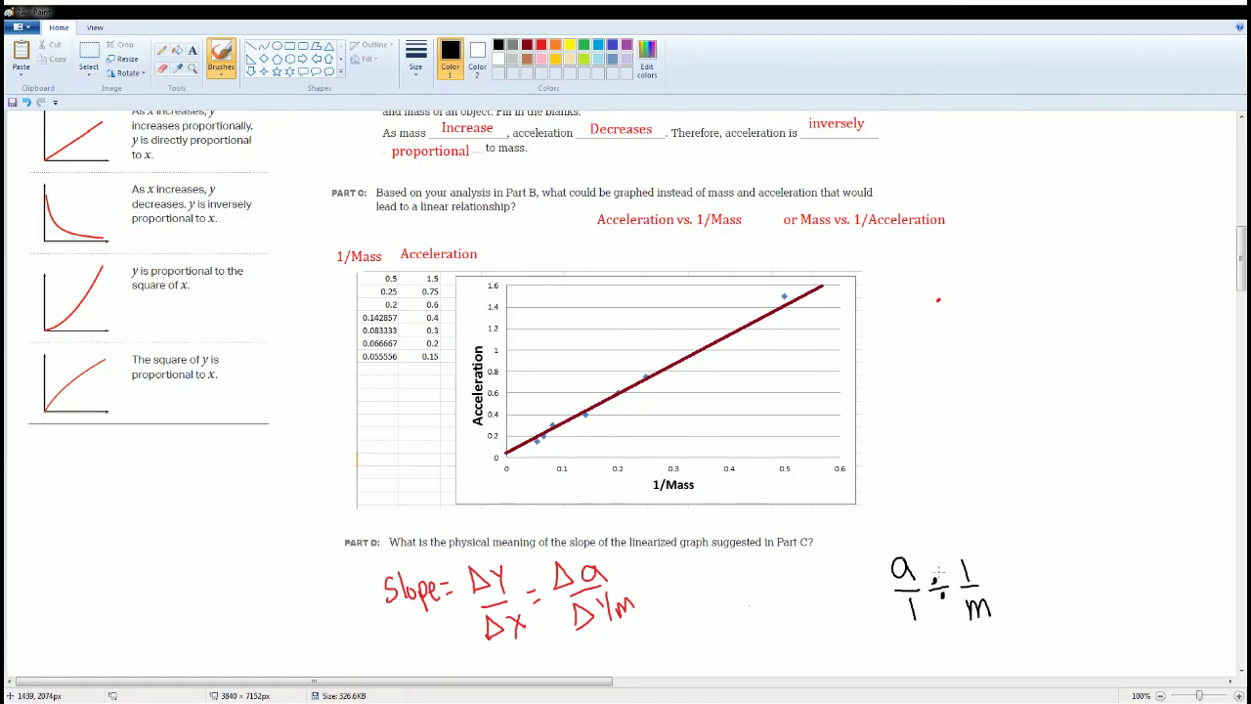
Erase the division sign and put a multiplication dot between the fractions
{"action": "left_click", "coordinate": [88, 54]}
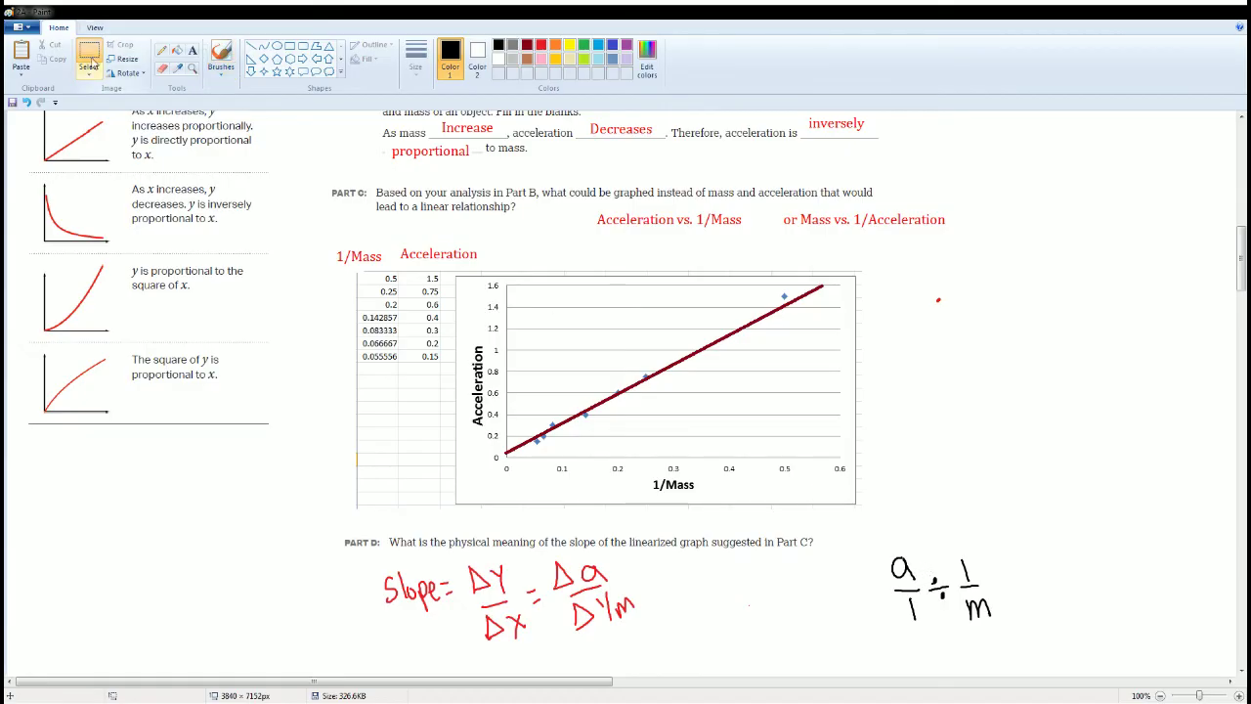
{"action": "mouse_move", "coordinate": [921, 573]}
{"action": "left_mouse_down"}
{"action": "mouse_move", "coordinate": [939, 605]}
{"action": "mouse_move", "coordinate": [923, 565]}
{"action": "left_mouse_up"}
{"action": "key", "text": "Delete"}
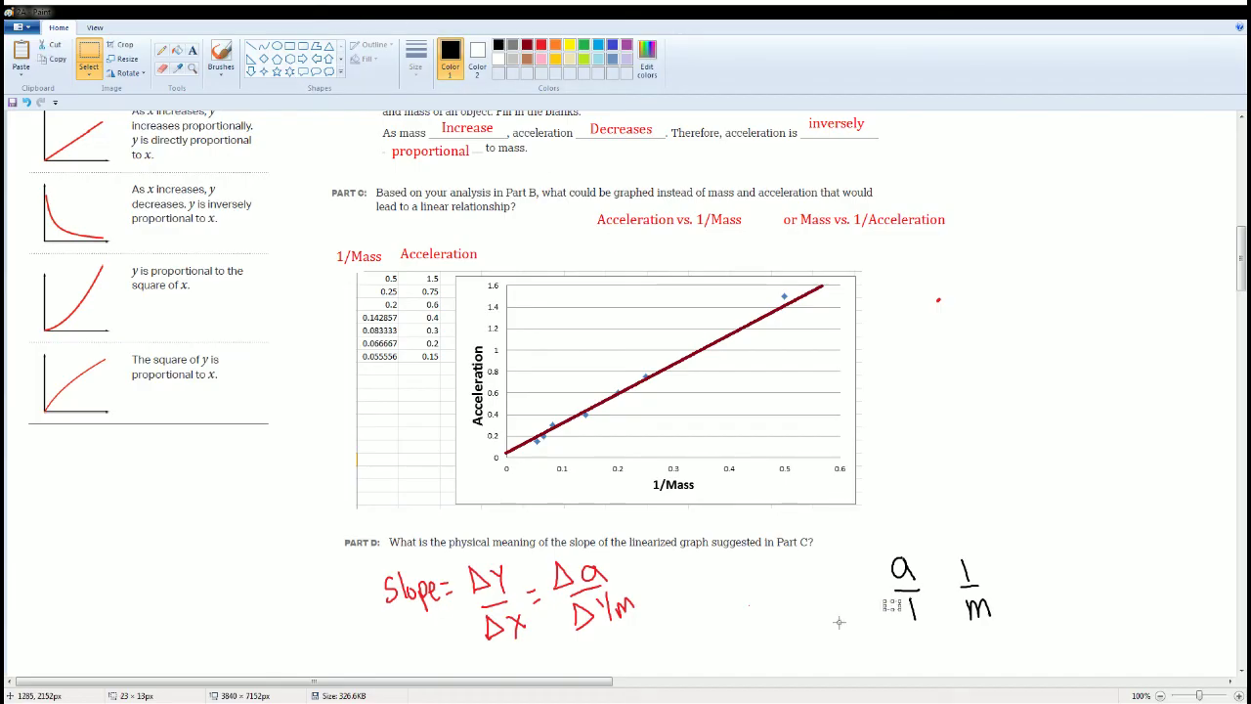
{"action": "left_click", "coordinate": [221, 56]}
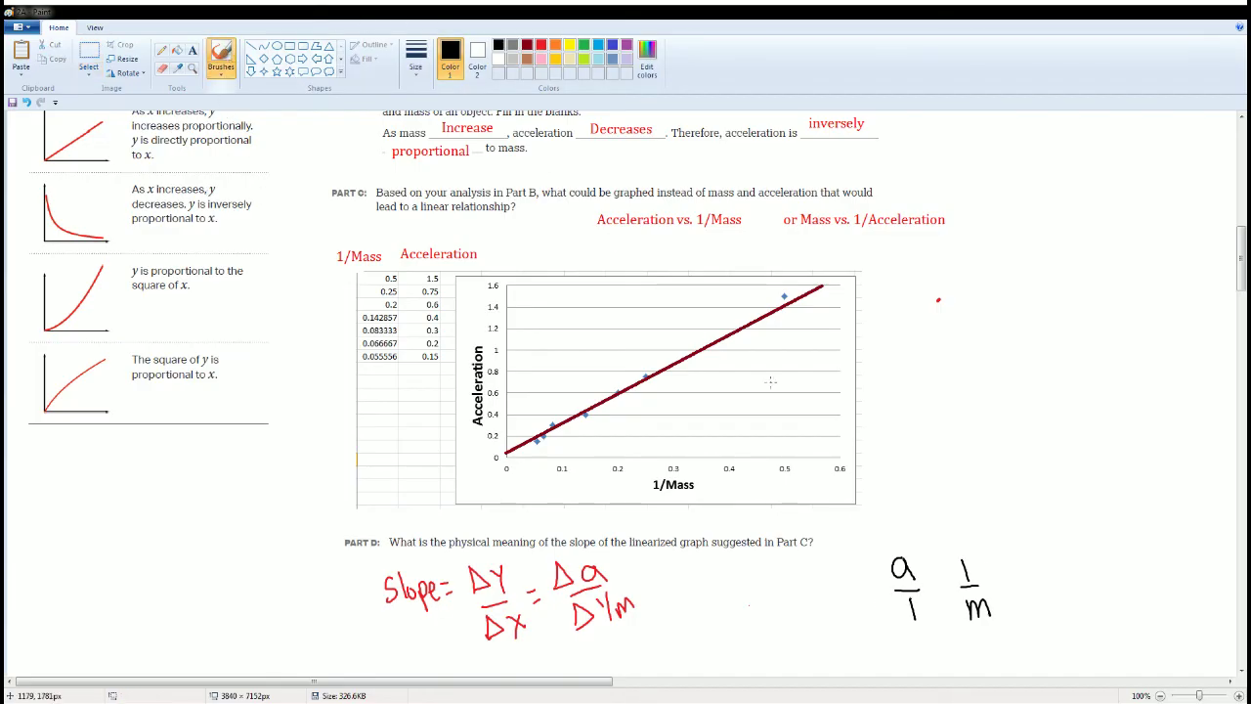
{"action": "left_click", "coordinate": [933, 589]}
{"action": "mouse_move", "coordinate": [952, 570]}
{"action": "left_mouse_down"}
{"action": "mouse_move", "coordinate": [951, 584]}
{"action": "mouse_move", "coordinate": [965, 583]}
{"action": "left_mouse_up"}
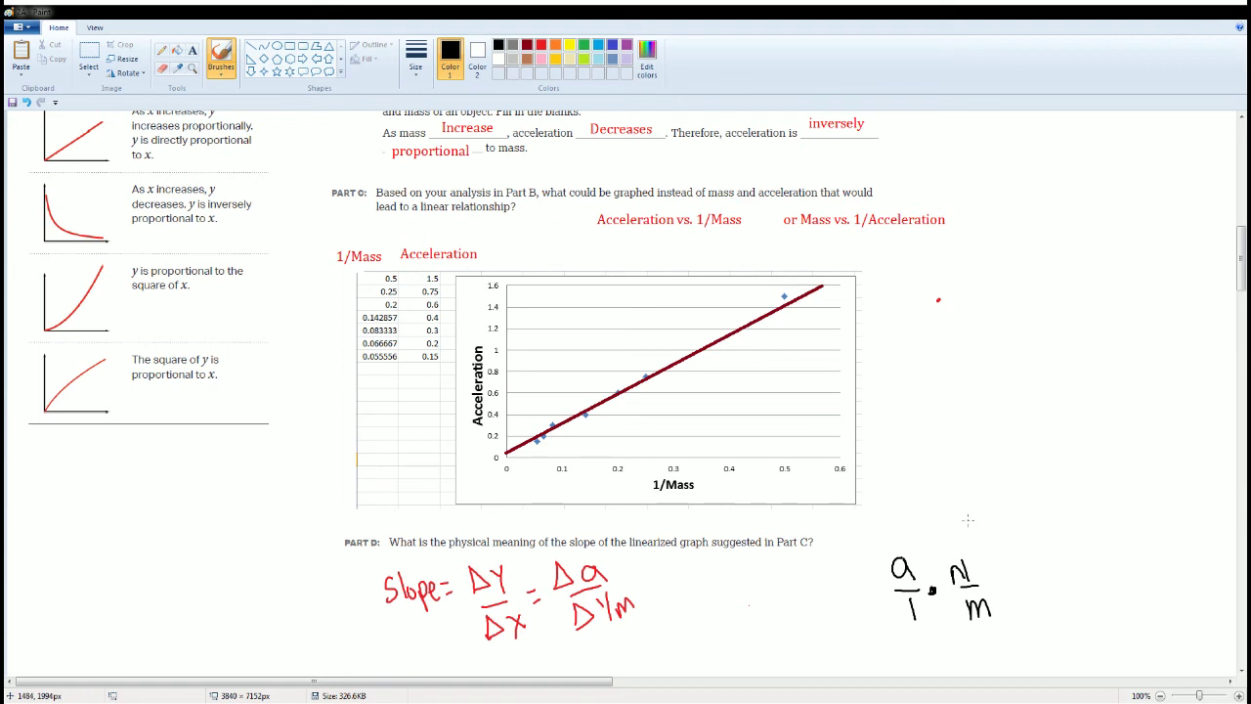
Erase the wrong second fraction and write m/1 = am in its place
{"action": "left_click", "coordinate": [88, 57]}
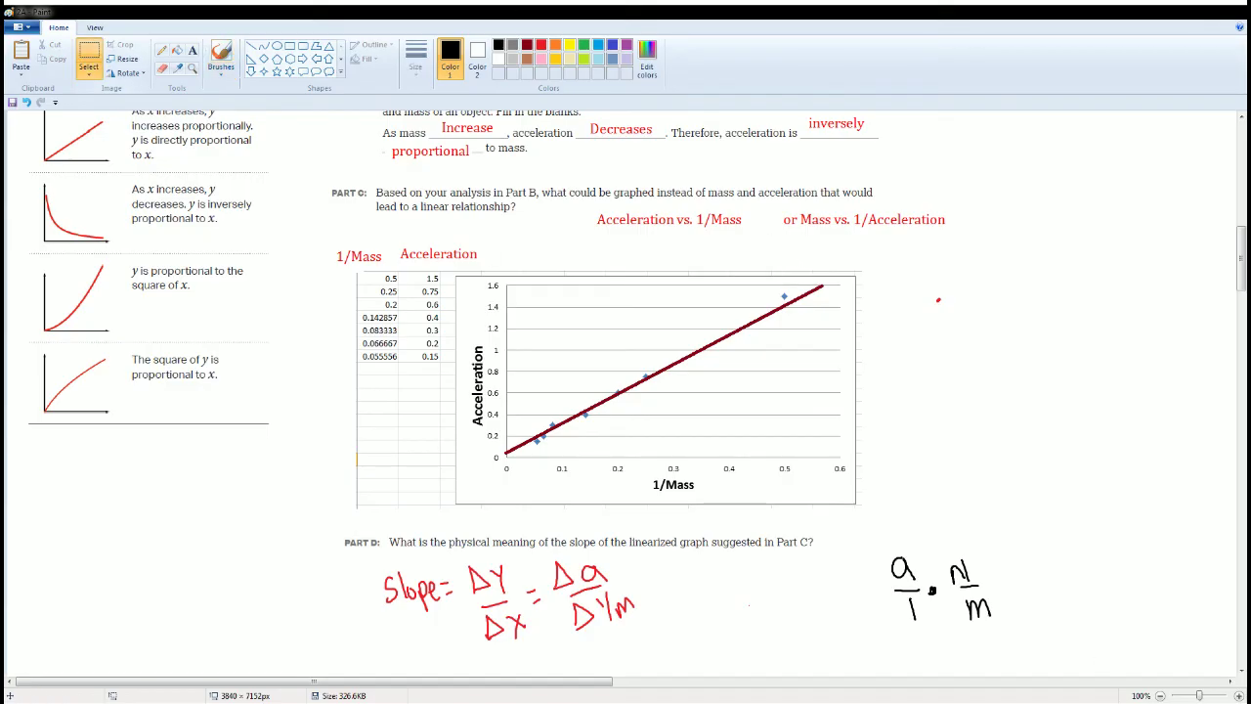
{"action": "left_click_drag", "start_coordinate": [940, 548], "coordinate": [1026, 650]}
{"action": "left_click_drag", "start_coordinate": [972, 604], "coordinate": [1007, 604]}
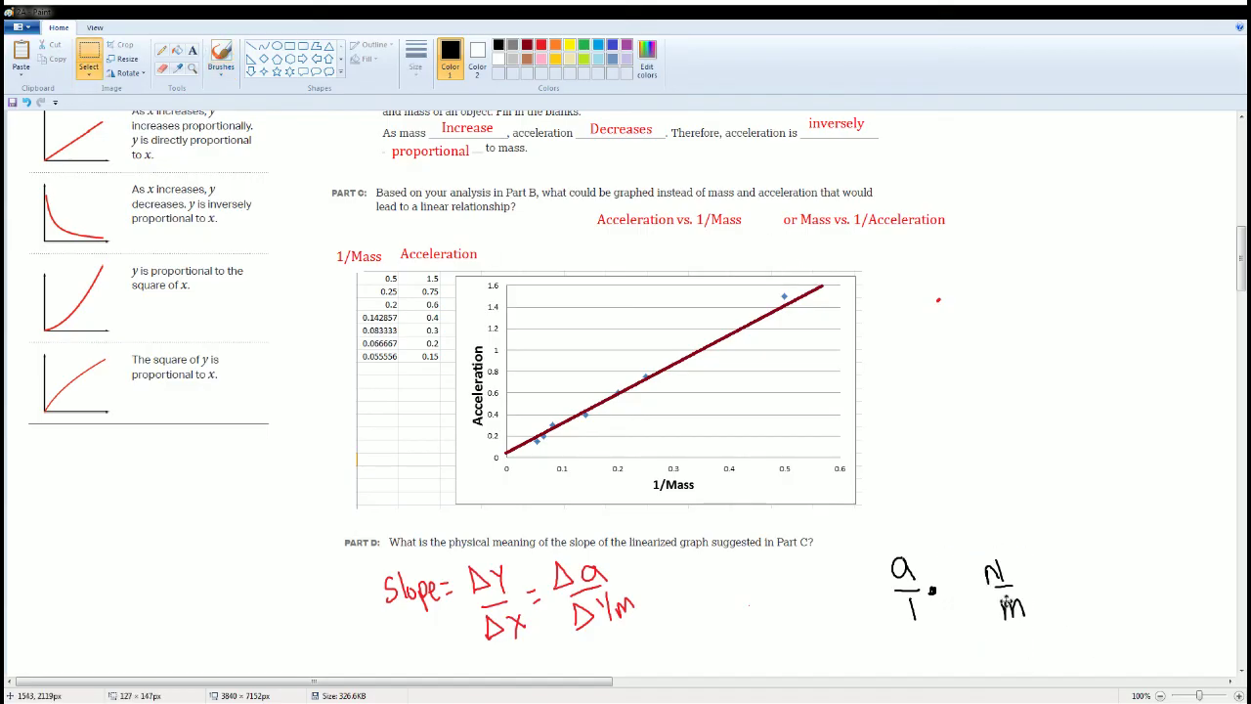
{"action": "key", "text": "Delete"}
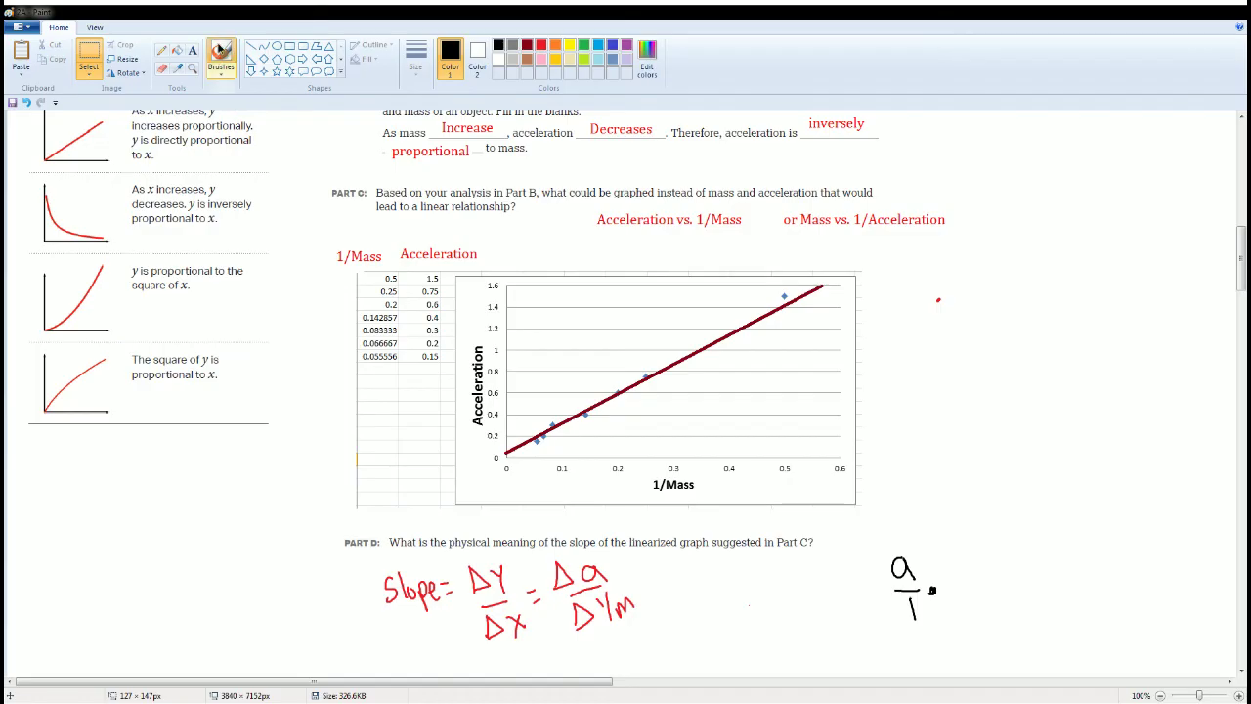
{"action": "left_click", "coordinate": [221, 50]}
{"action": "mouse_move", "coordinate": [943, 575]}
{"action": "left_mouse_down"}
{"action": "mouse_move", "coordinate": [955, 562]}
{"action": "mouse_move", "coordinate": [966, 577]}
{"action": "left_mouse_up"}
{"action": "mouse_move", "coordinate": [952, 587]}
{"action": "left_mouse_down"}
{"action": "mouse_move", "coordinate": [970, 584]}
{"action": "mouse_move", "coordinate": [968, 618]}
{"action": "mouse_move", "coordinate": [991, 588]}
{"action": "left_mouse_up"}
{"action": "mouse_move", "coordinate": [980, 597]}
{"action": "left_mouse_down"}
{"action": "mouse_move", "coordinate": [1036, 606]}
{"action": "mouse_move", "coordinate": [1070, 580]}
{"action": "left_mouse_up"}
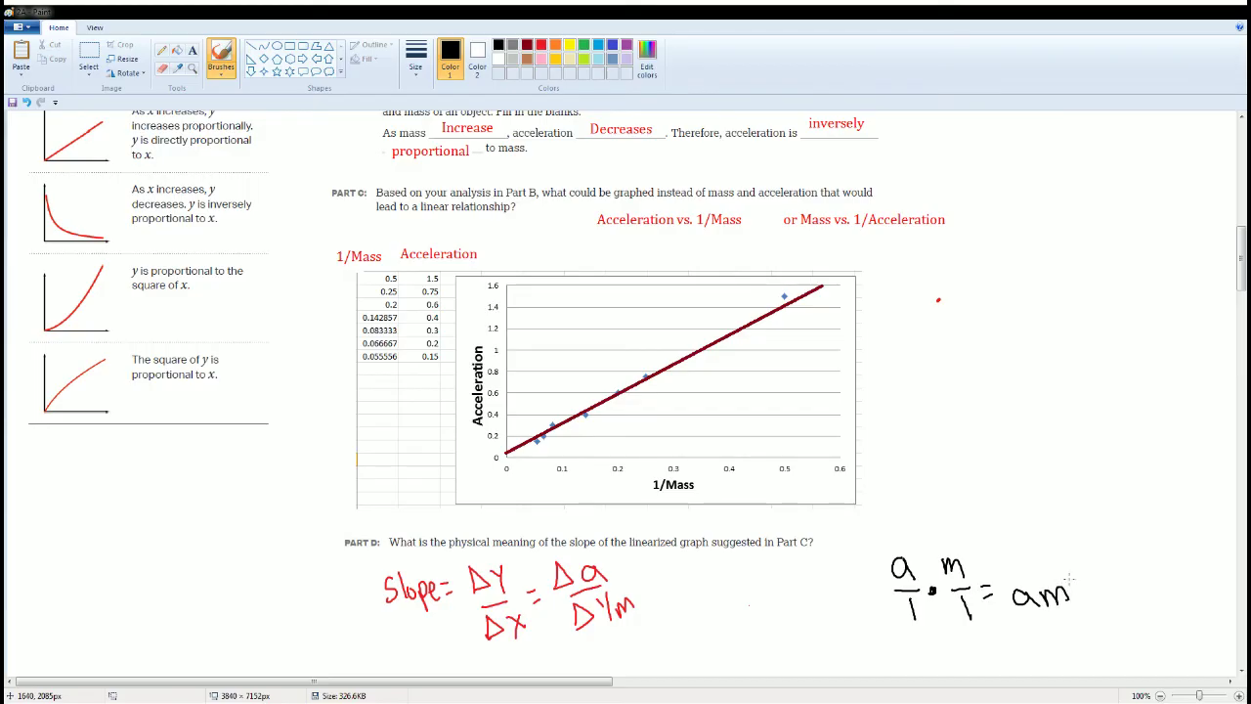
Below the red equation, handwrite 'Slope =' in black
{"action": "scroll", "coordinate": [1232, 270], "scroll_direction": "down", "scroll_amount": 3}
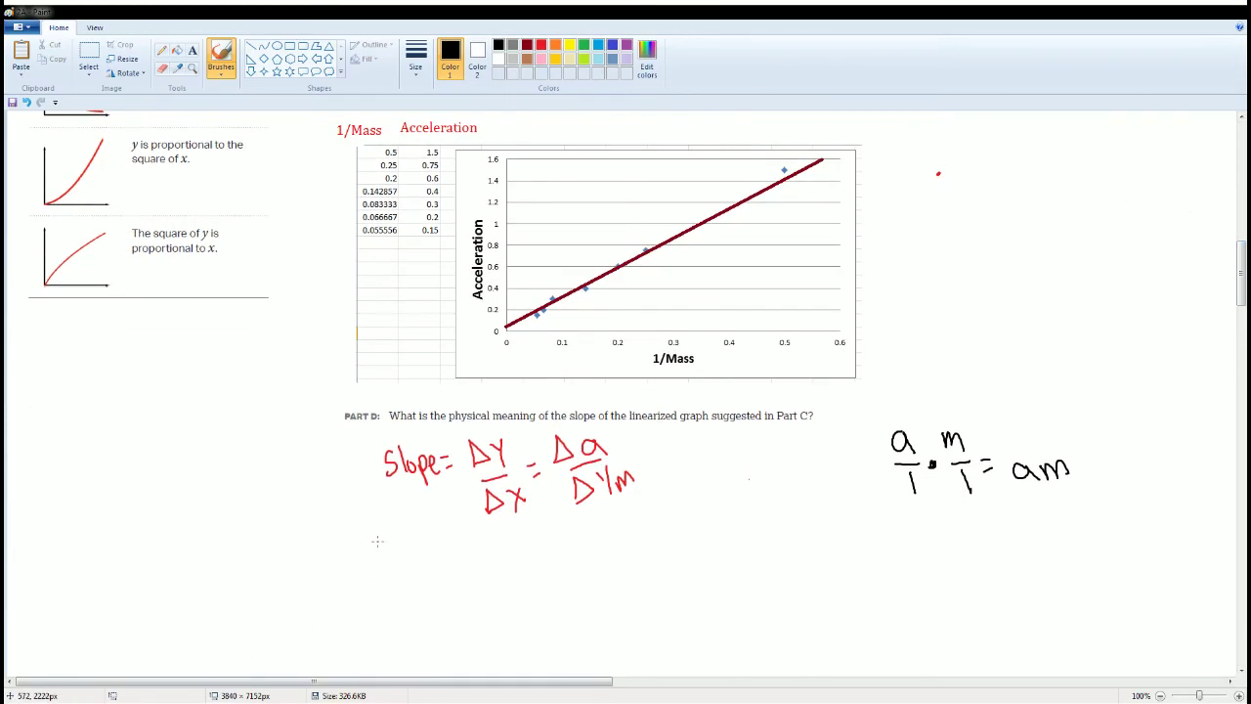
{"action": "left_click_drag", "start_coordinate": [388, 545], "coordinate": [377, 567]}
{"action": "mouse_move", "coordinate": [393, 541]}
{"action": "left_mouse_down"}
{"action": "mouse_move", "coordinate": [395, 569]}
{"action": "mouse_move", "coordinate": [404, 555]}
{"action": "left_mouse_up"}
{"action": "mouse_move", "coordinate": [415, 553]}
{"action": "left_mouse_down"}
{"action": "mouse_move", "coordinate": [418, 575]}
{"action": "mouse_move", "coordinate": [423, 563]}
{"action": "left_mouse_up"}
{"action": "mouse_move", "coordinate": [430, 557]}
{"action": "left_mouse_down"}
{"action": "mouse_move", "coordinate": [446, 565]}
{"action": "mouse_move", "coordinate": [463, 548]}
{"action": "left_mouse_up"}
{"action": "left_click_drag", "start_coordinate": [453, 554], "coordinate": [558, 565]}
{"action": "left_click", "coordinate": [516, 554]}
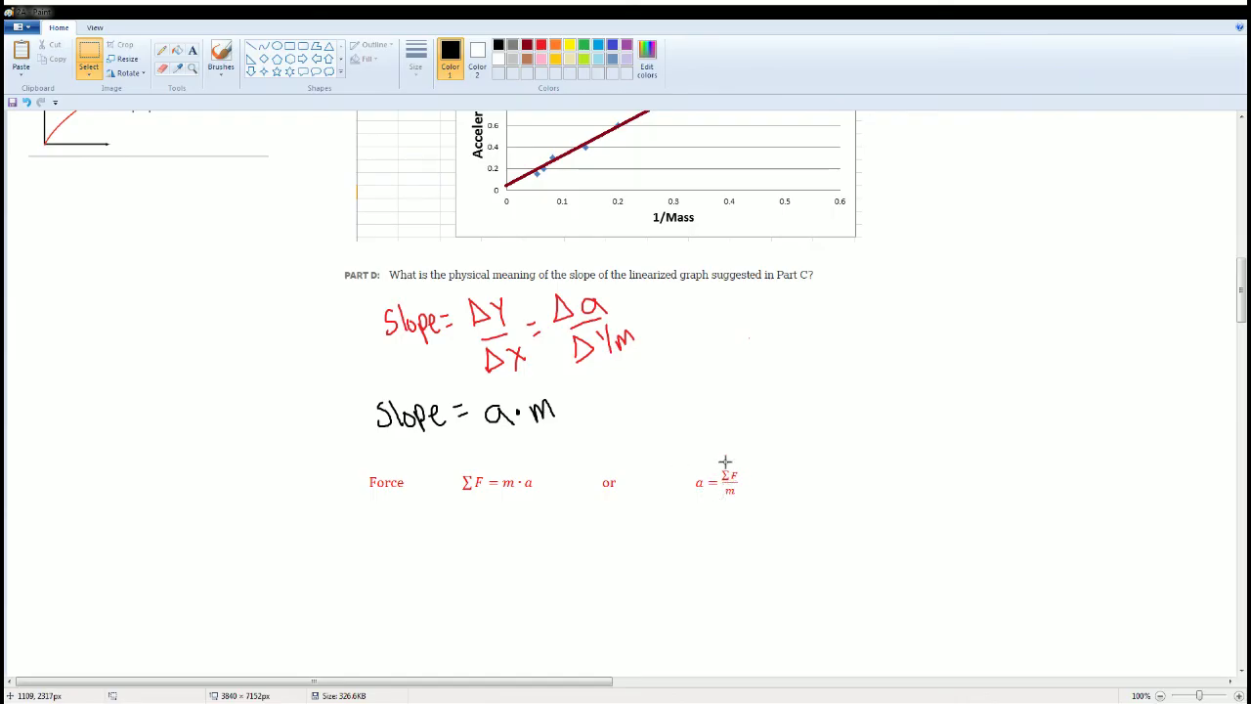
Check the finished Part D answer, Slope = a·m, above the red ΣF = m·a relation
{"action": "scroll", "coordinate": [804, 415], "scroll_direction": "up", "scroll_amount": 2}
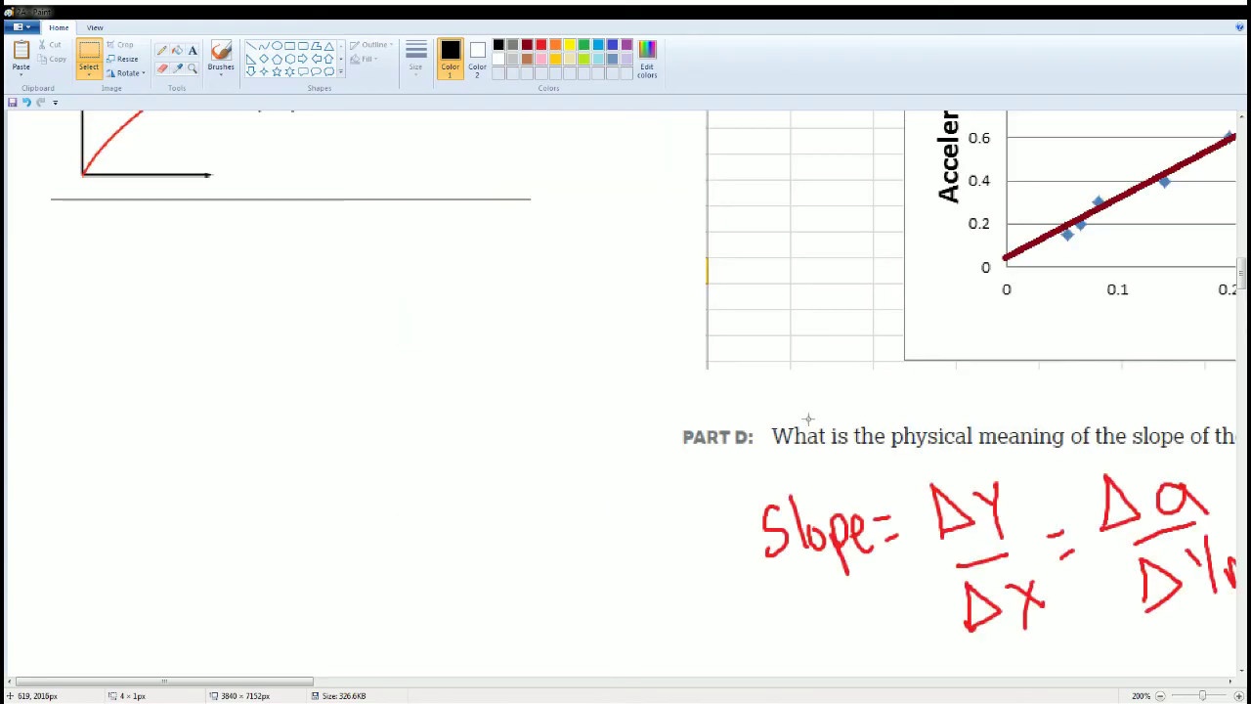
{"action": "left_click_drag", "start_coordinate": [297, 690], "coordinate": [512, 665]}
{"action": "scroll", "coordinate": [433, 649], "scroll_direction": "down", "scroll_amount": 2}
{"action": "scroll", "coordinate": [498, 573], "scroll_direction": "up", "scroll_amount": 10}
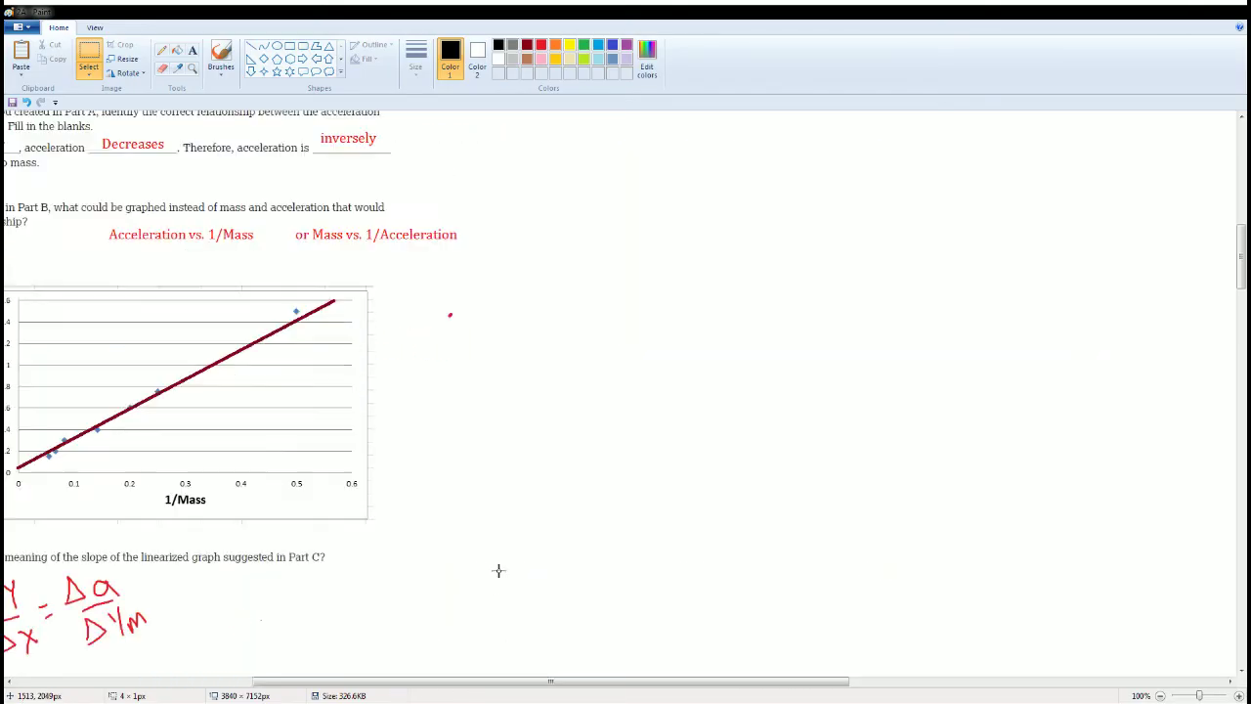
Move the view to the top-left so the mass–acceleration data table and Force notes show
{"action": "scroll", "coordinate": [497, 571], "scroll_direction": "up", "scroll_amount": 3}
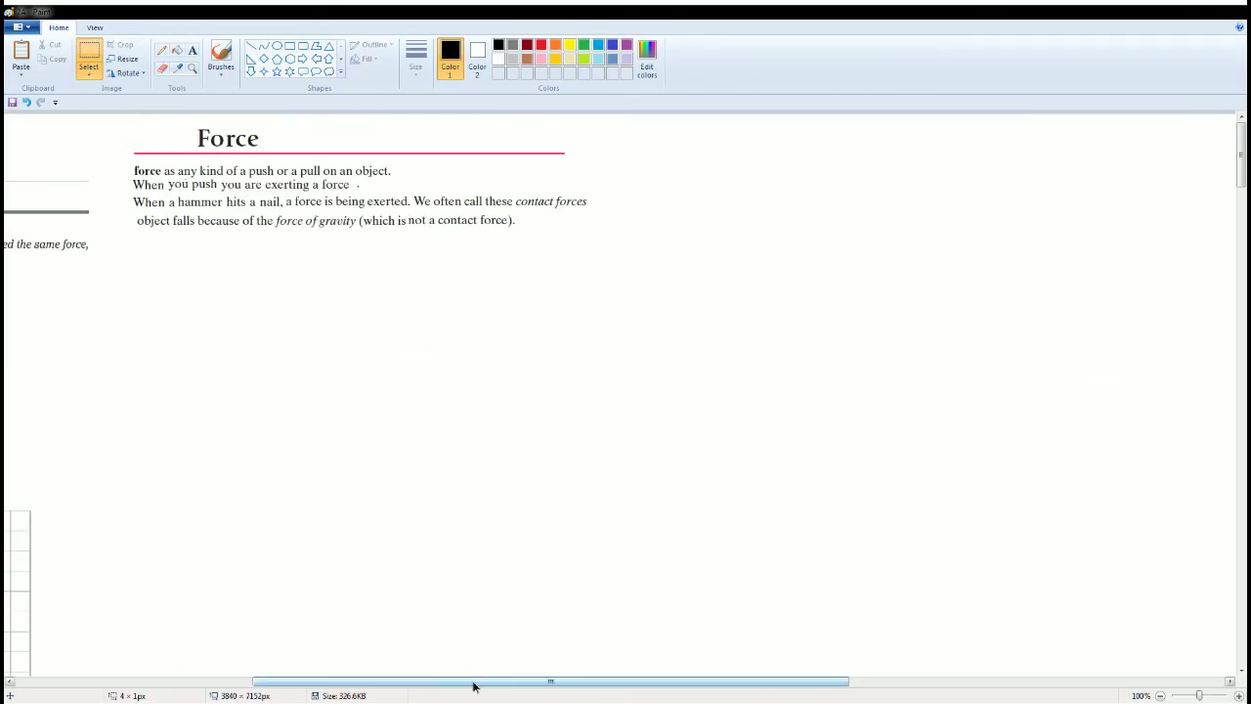
{"action": "left_click_drag", "start_coordinate": [475, 684], "coordinate": [306, 680]}
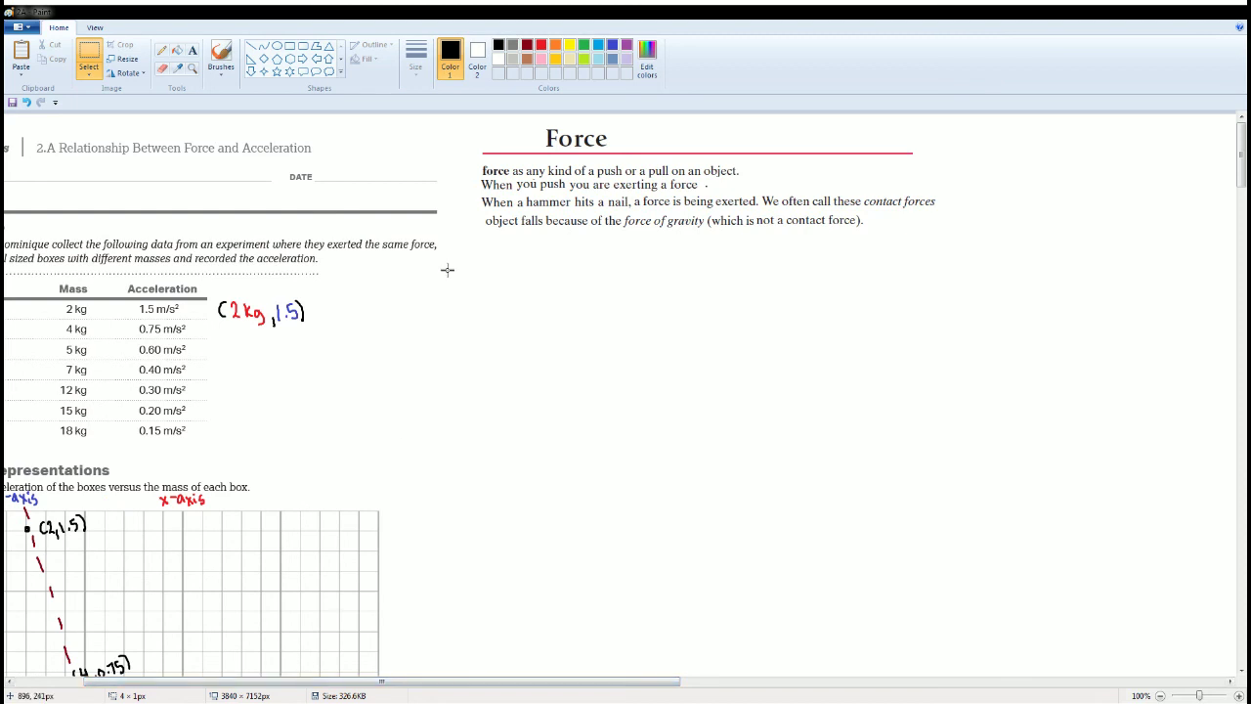